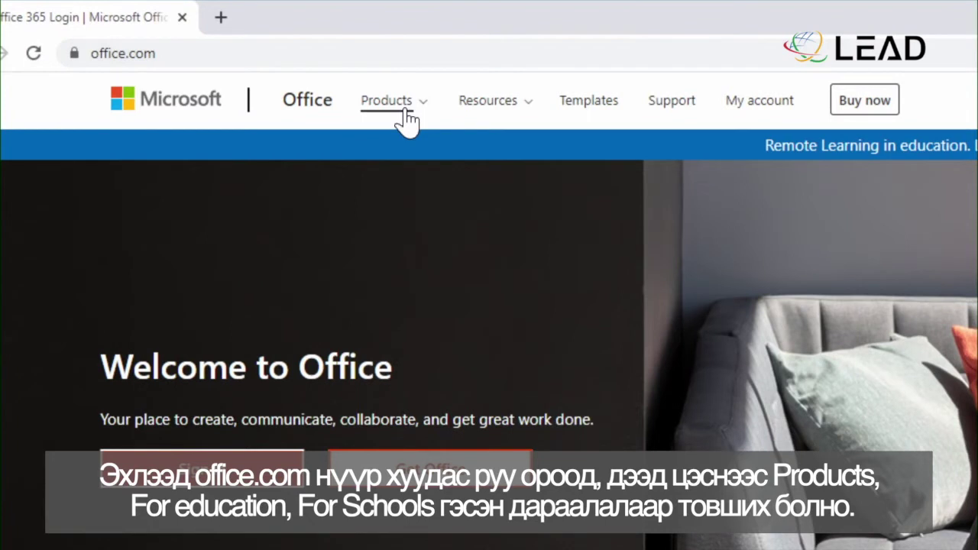
Step: Go to Products > For education > For schools and start the free Office 365 Education signup
click(404, 120)
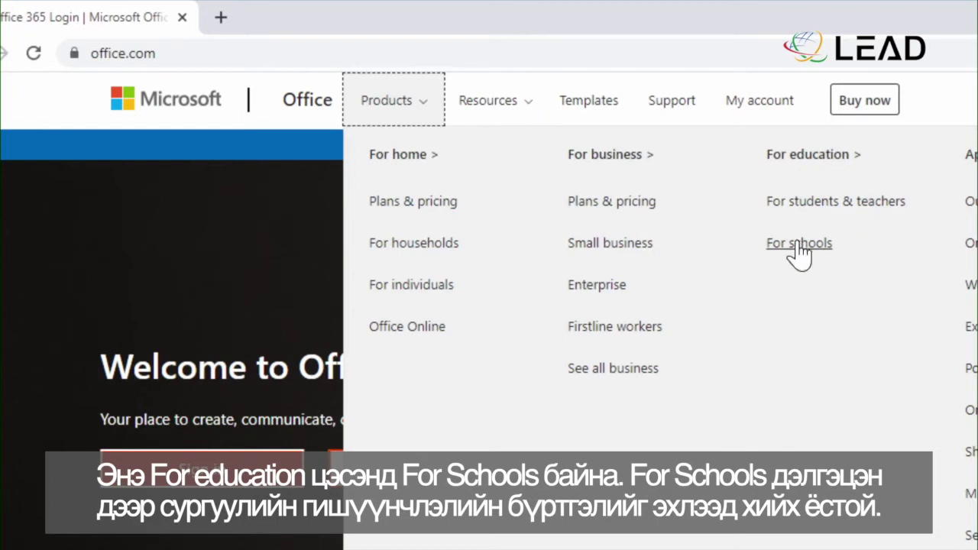
click(798, 244)
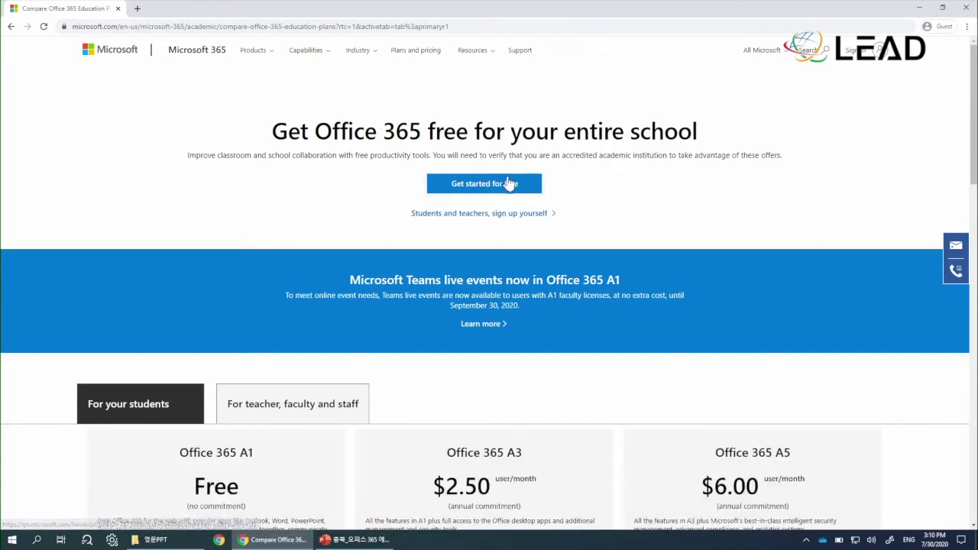
click(452, 188)
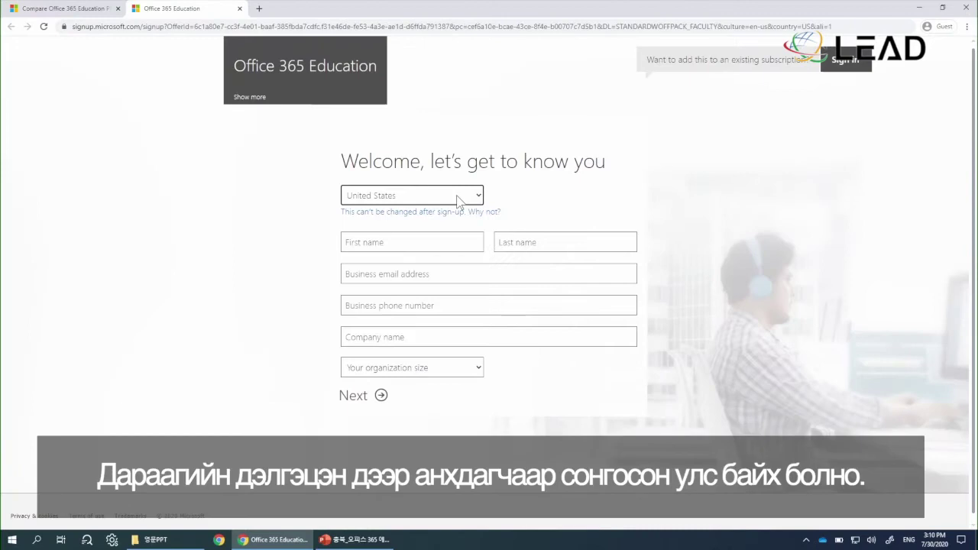
Step: Keep United States as the country and enter the contact's first name, last name and business email
click(462, 199)
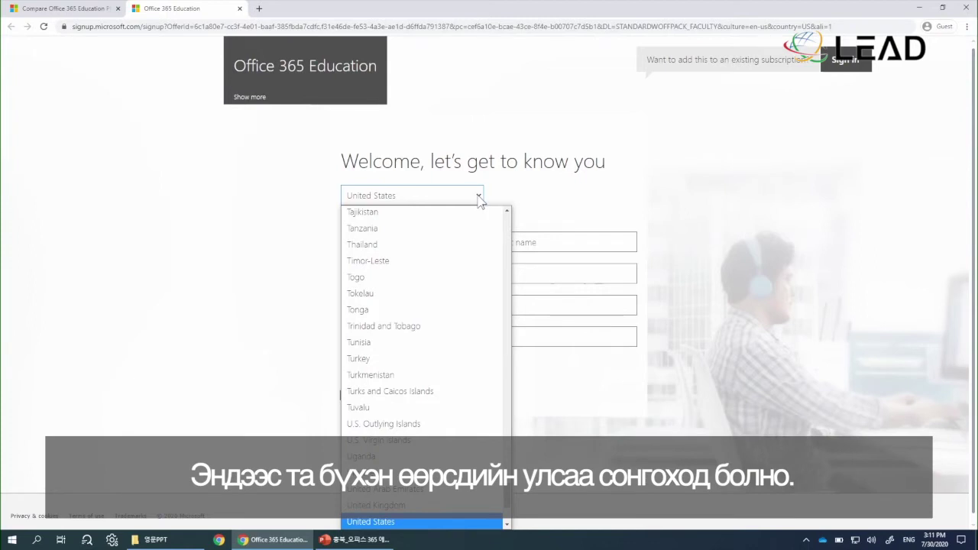
click(515, 199)
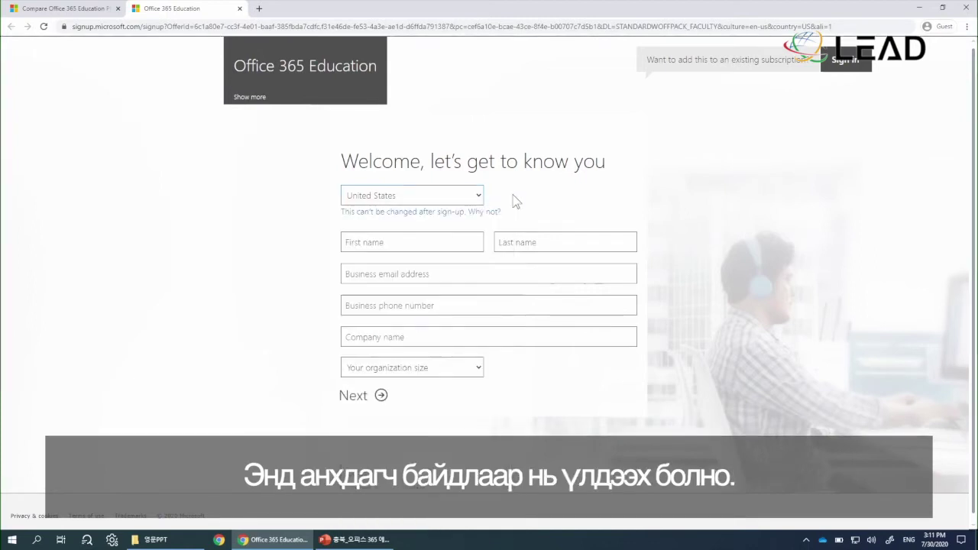
click(427, 240)
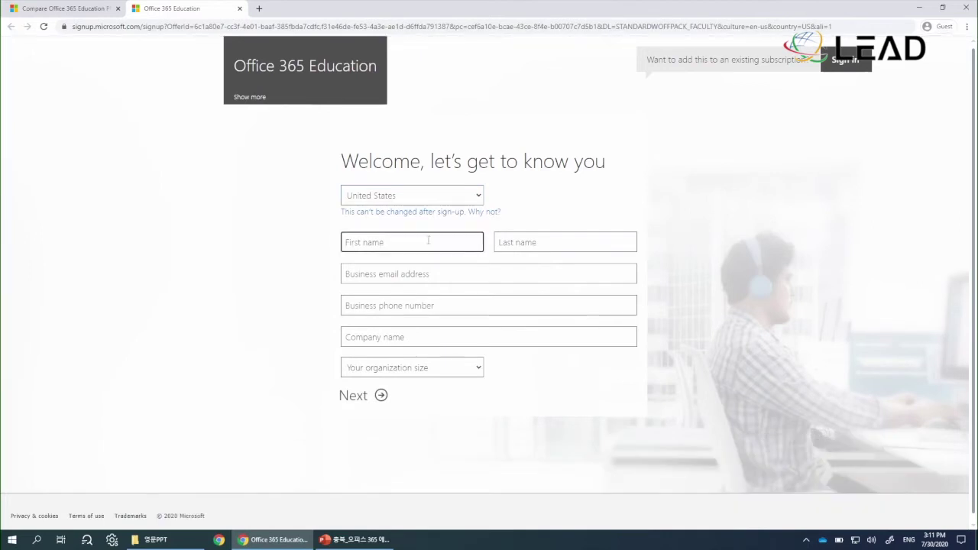
text(pink)
key(Tab)
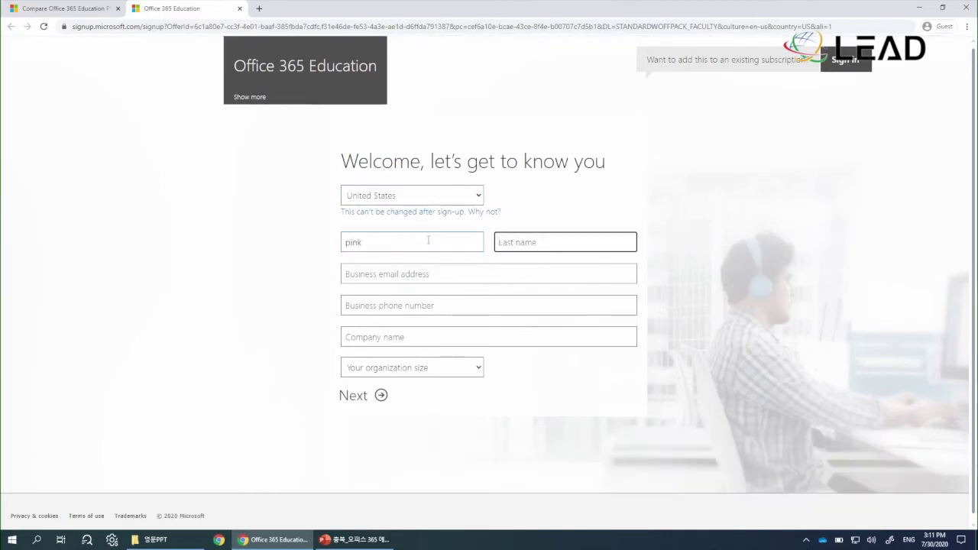
text(pink2)
key(Tab)
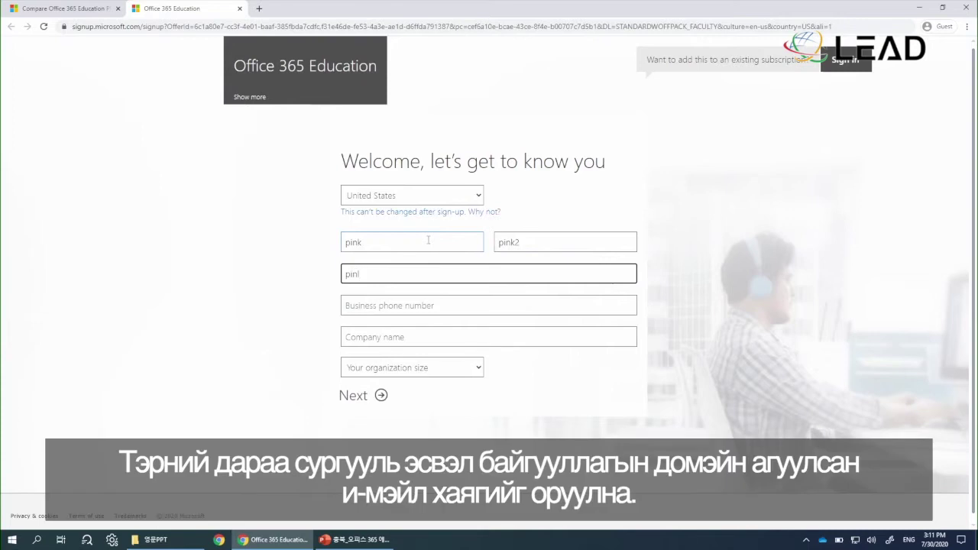
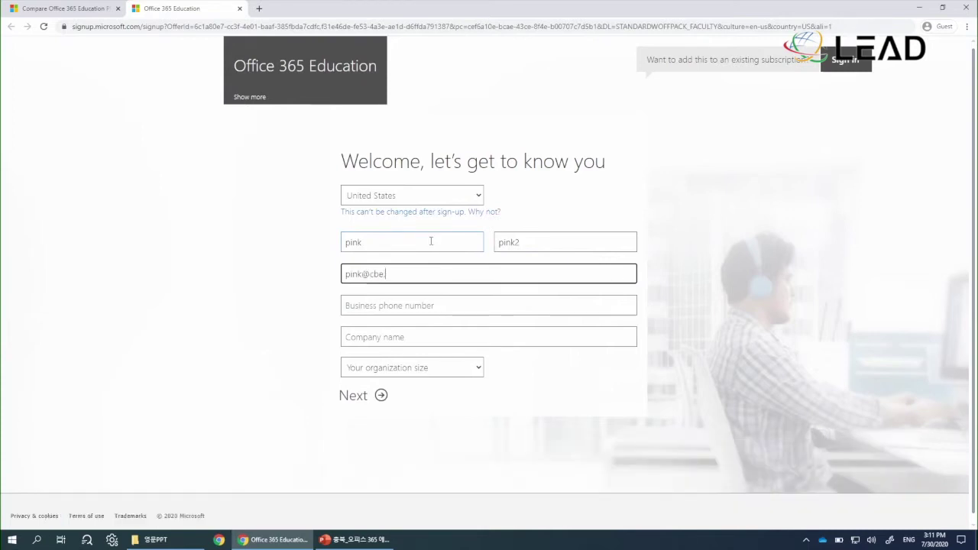
Step: Add the business phone and school name, choose 250-999 people as organization size, and continue
click(431, 305)
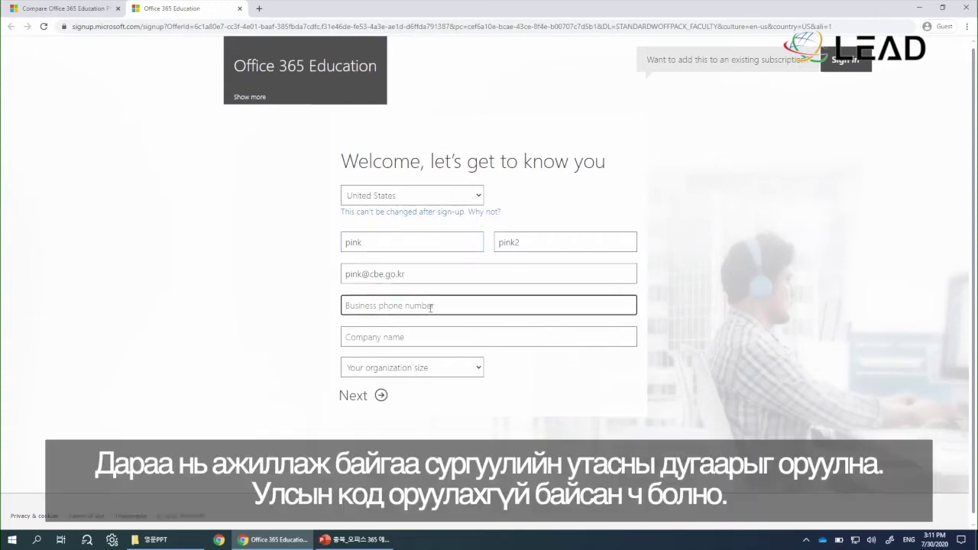
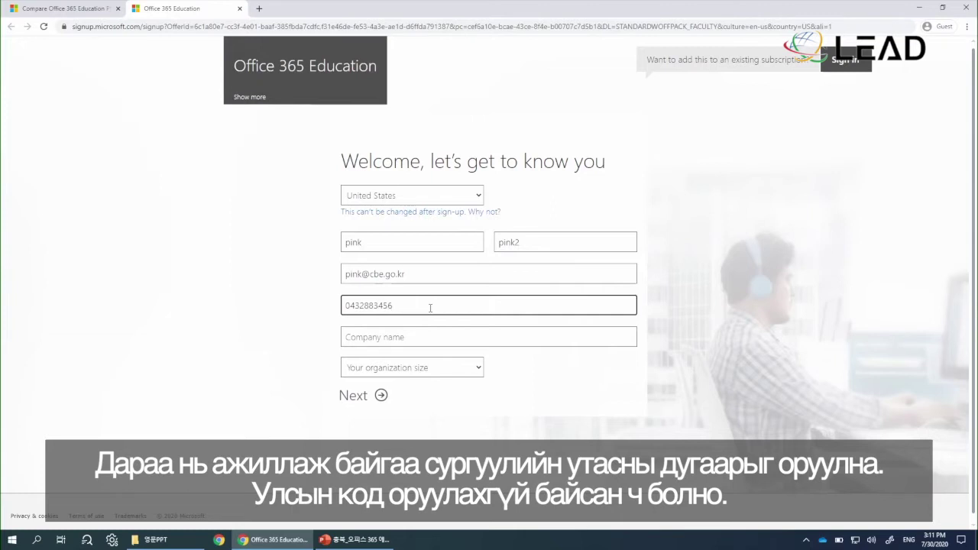
key(Tab)
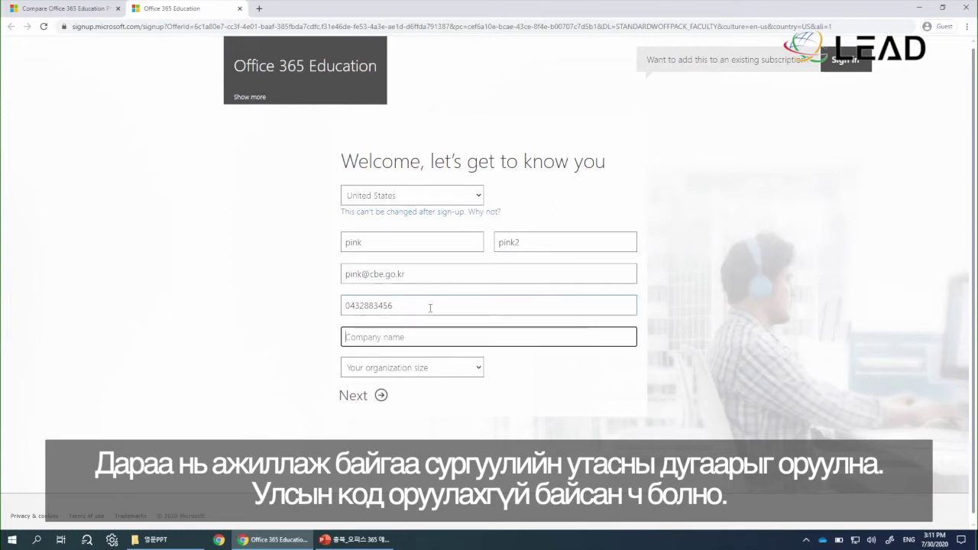
text(wonbong)
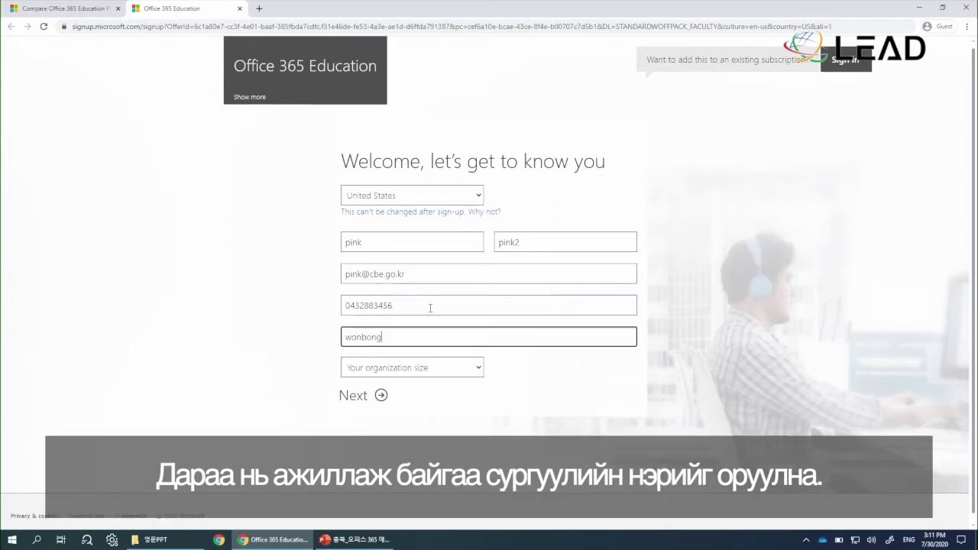
text( wlementa)
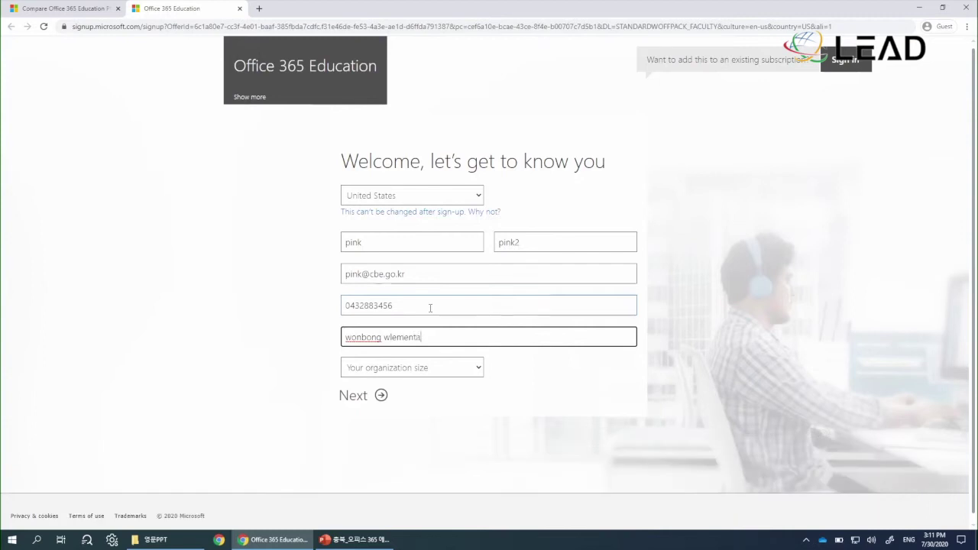
text(ry school)
double_click(395, 340)
text(elementary)
click(410, 366)
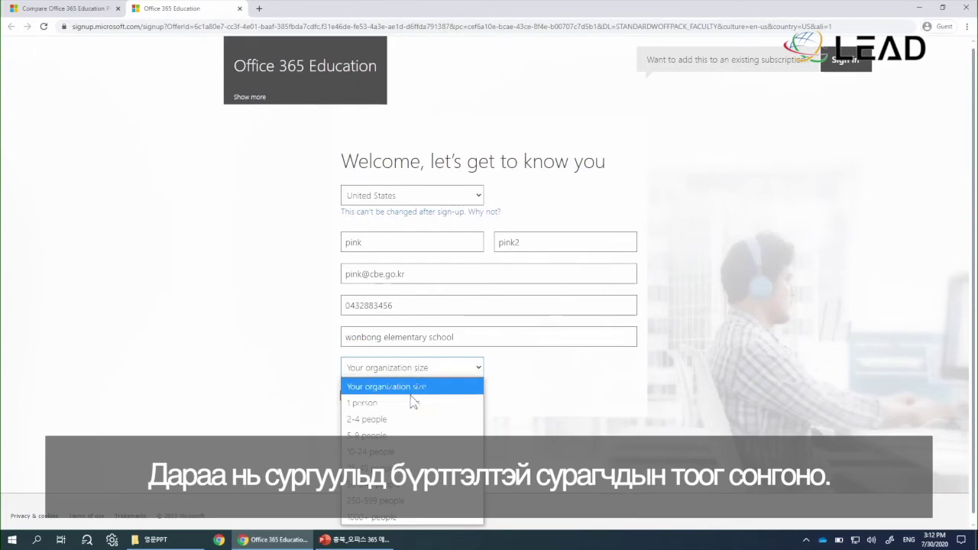
click(418, 501)
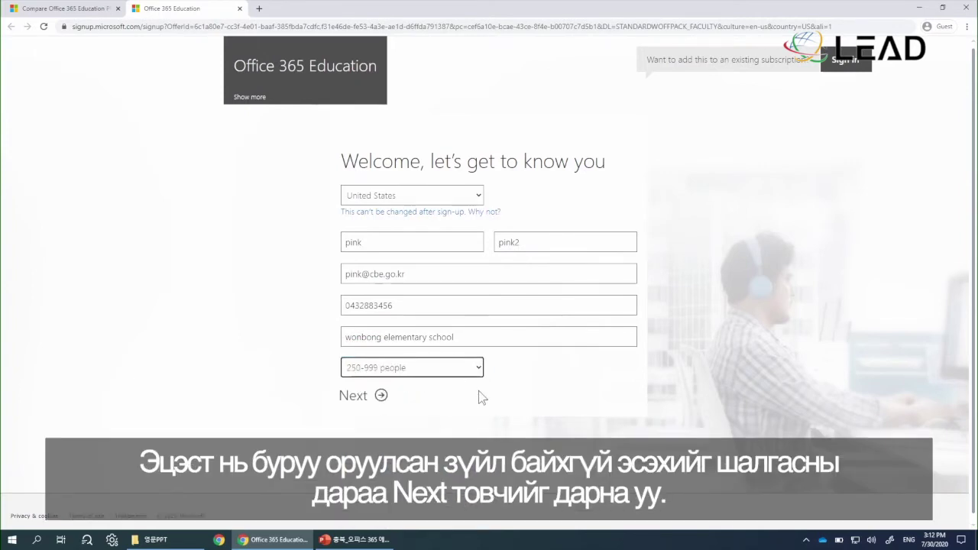
click(379, 398)
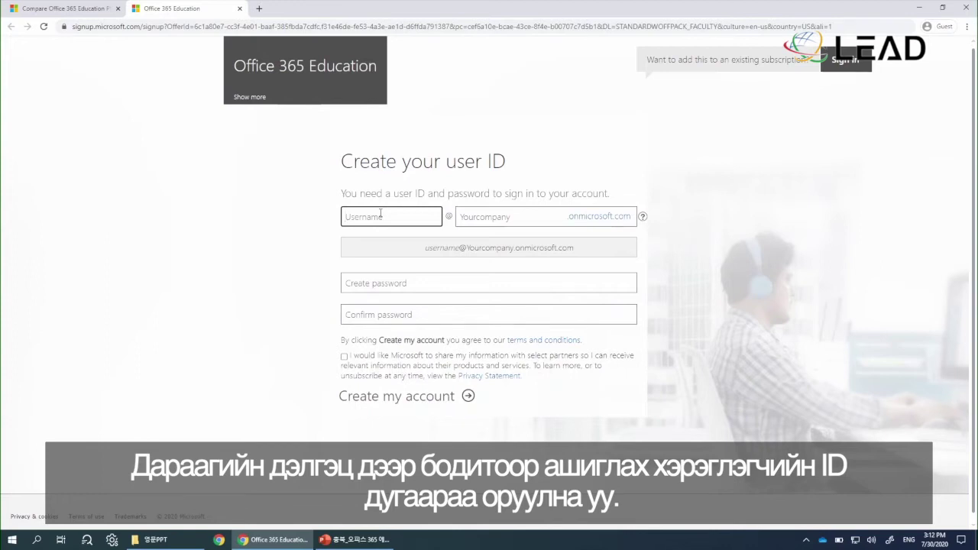
Step: Enter the username, an onmicrosoft.com domain name and a confirmed password, then create the account
text(pink)
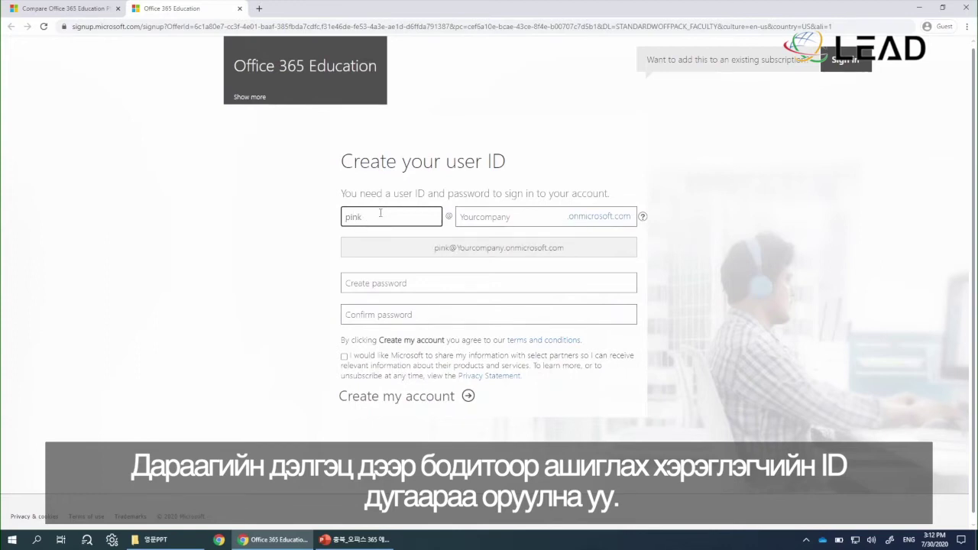
key(Tab)
text(cbe)
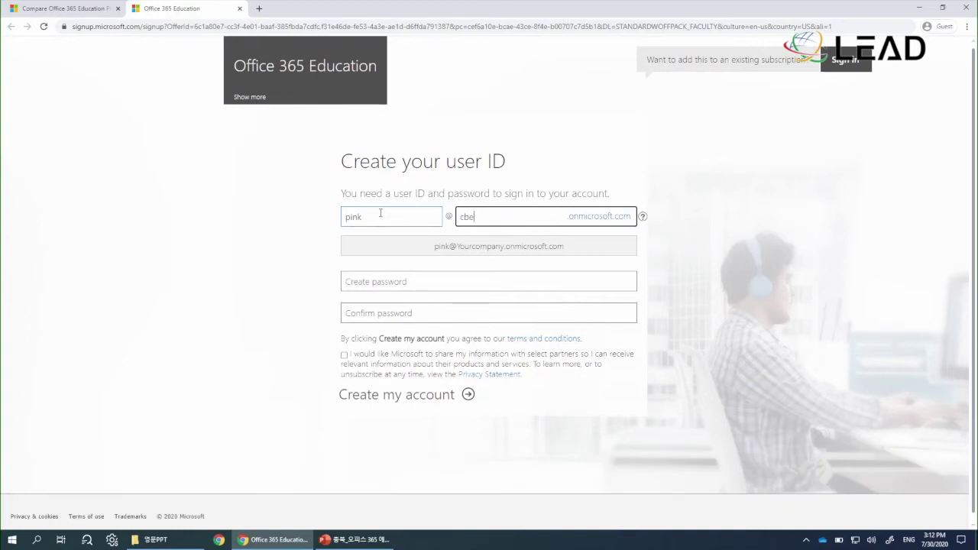
text(25)
key(Tab)
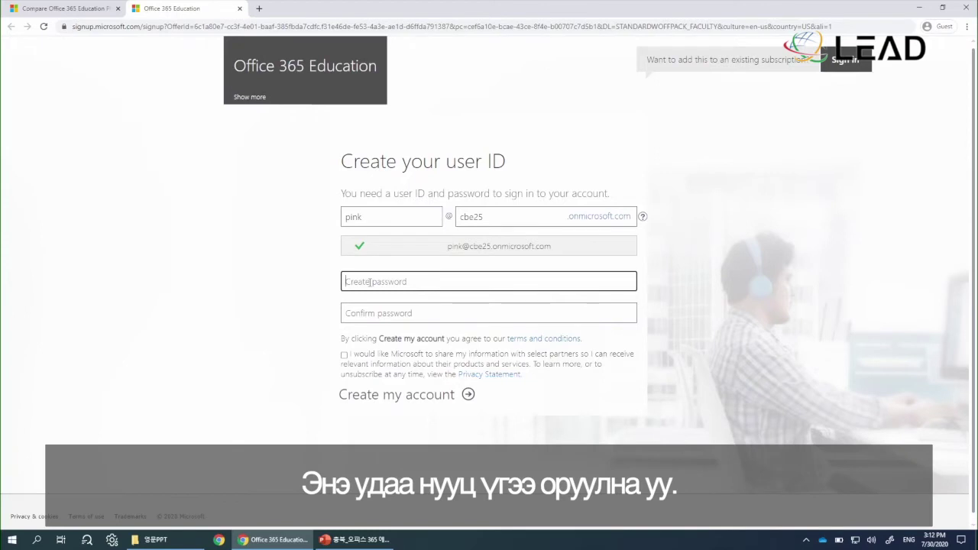
text(•••)
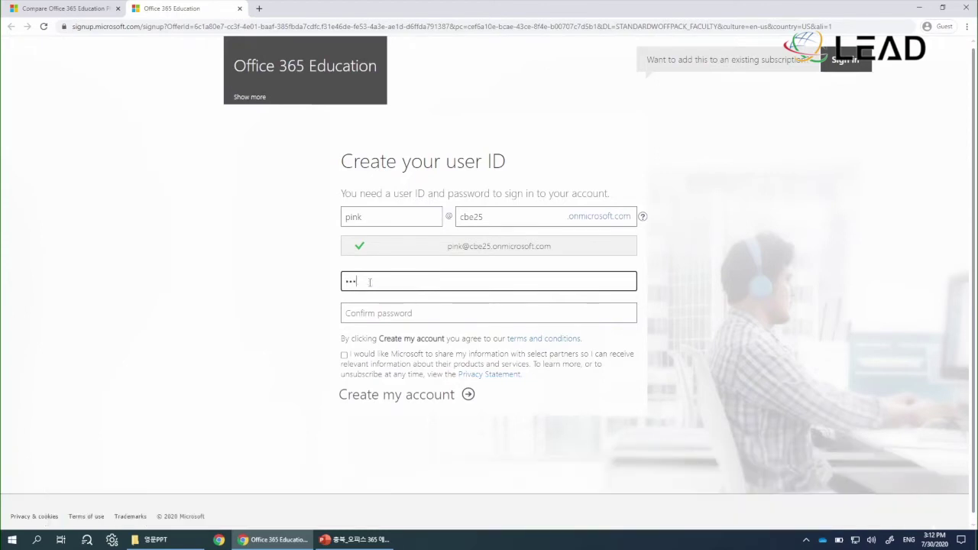
text(•••)
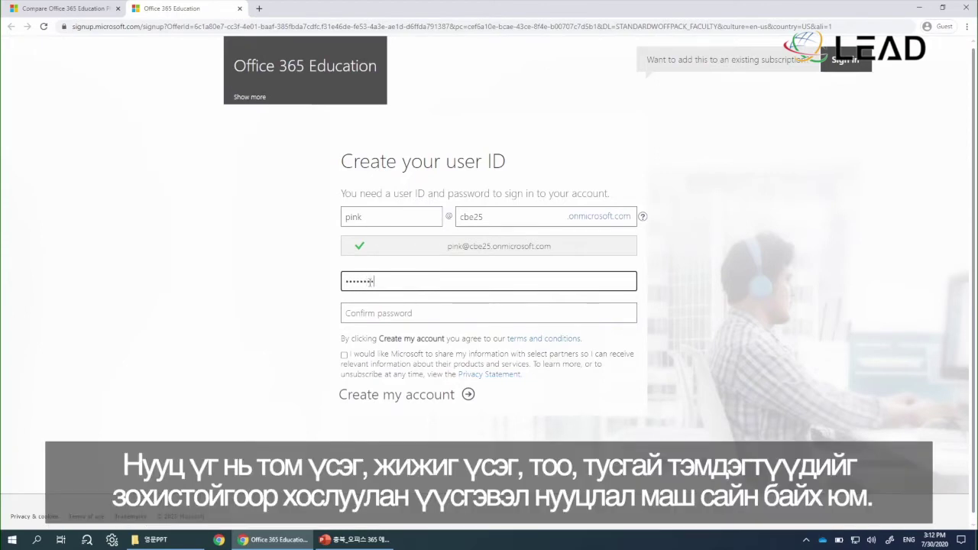
key(Tab)
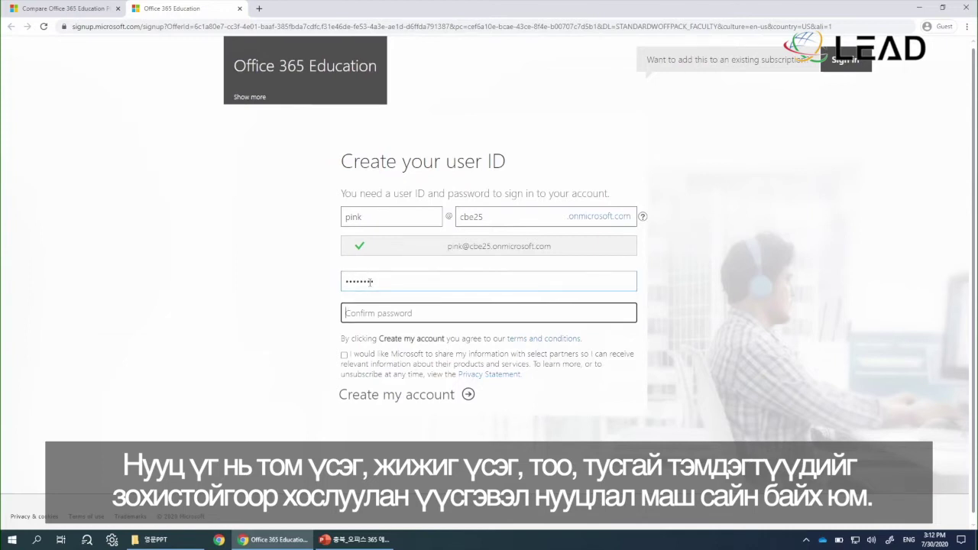
text(•)
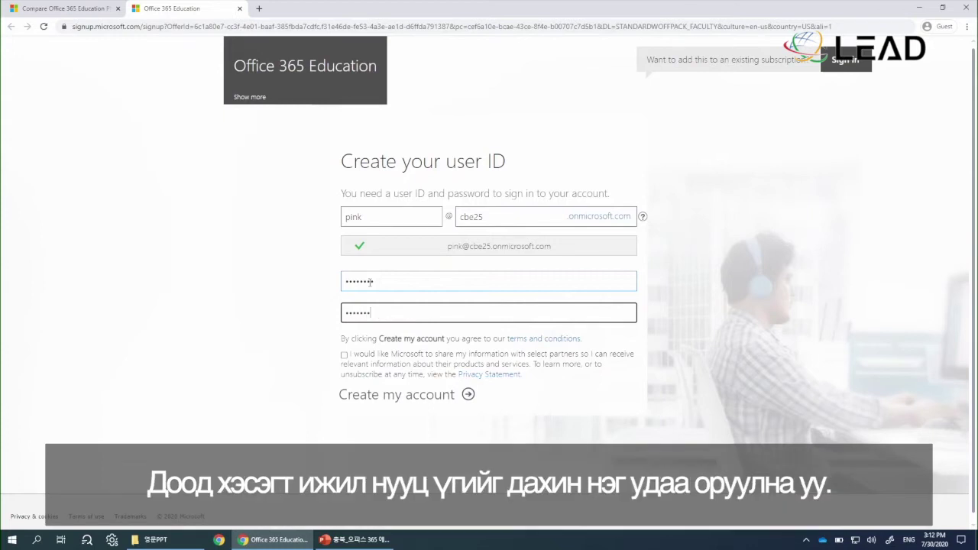
text(•••••••)
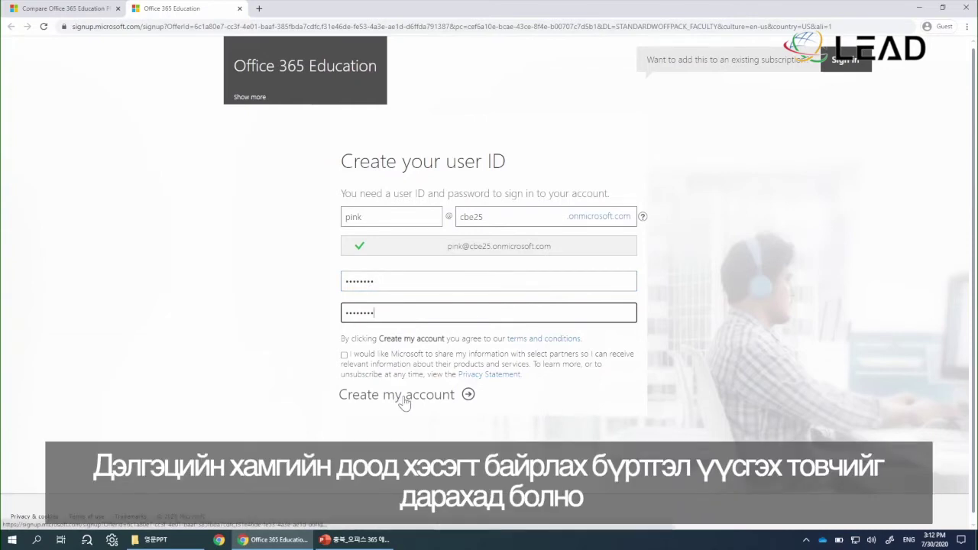
click(403, 401)
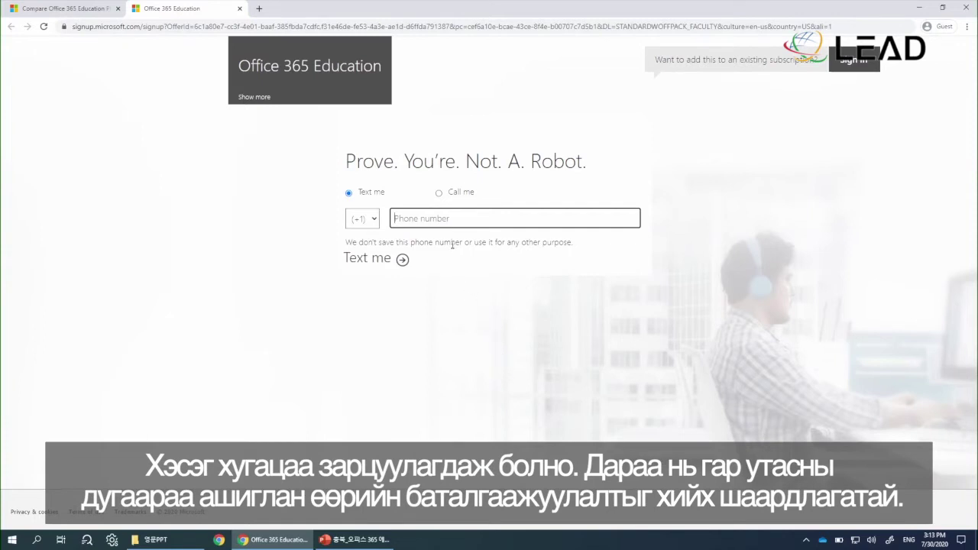
Step: Choose Korea's +82 country calling code for verification
click(373, 221)
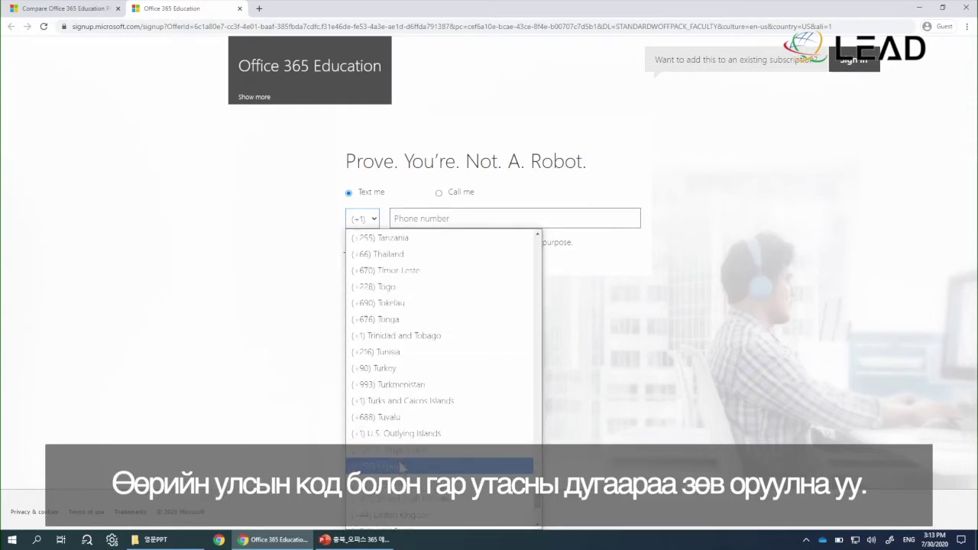
scroll(397, 450, down, 2)
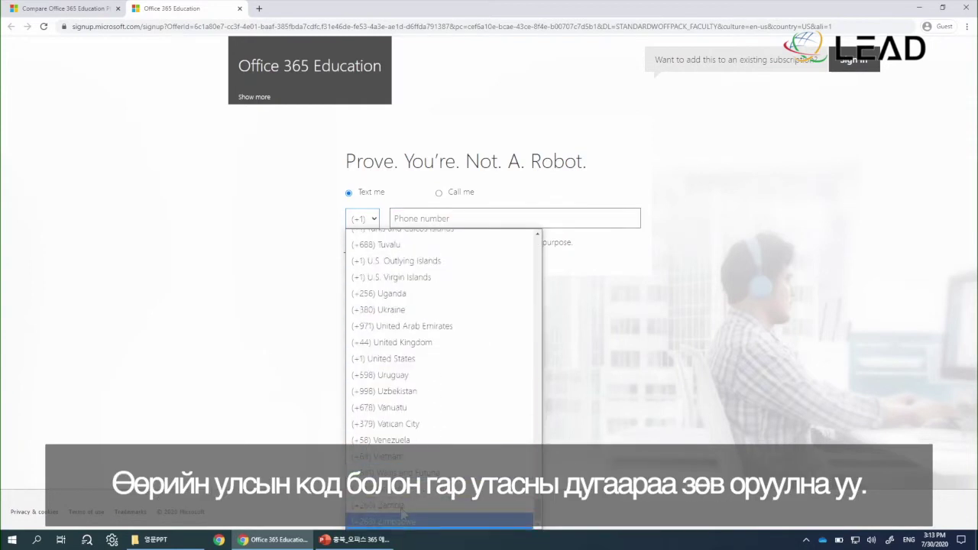
scroll(420, 462, up, 5)
scroll(424, 458, up, 5)
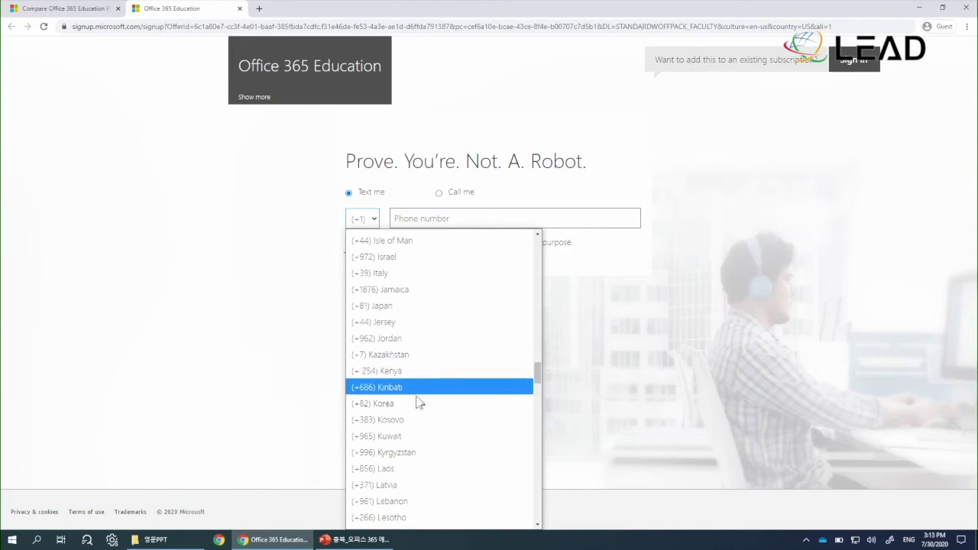
click(417, 390)
Step: Enter the verification phone number, then submit the received verification code
click(461, 219)
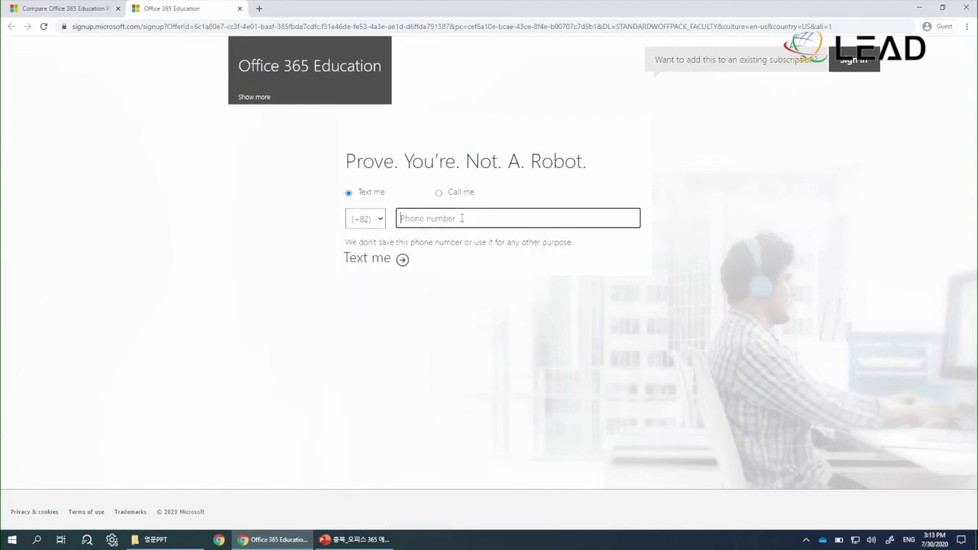
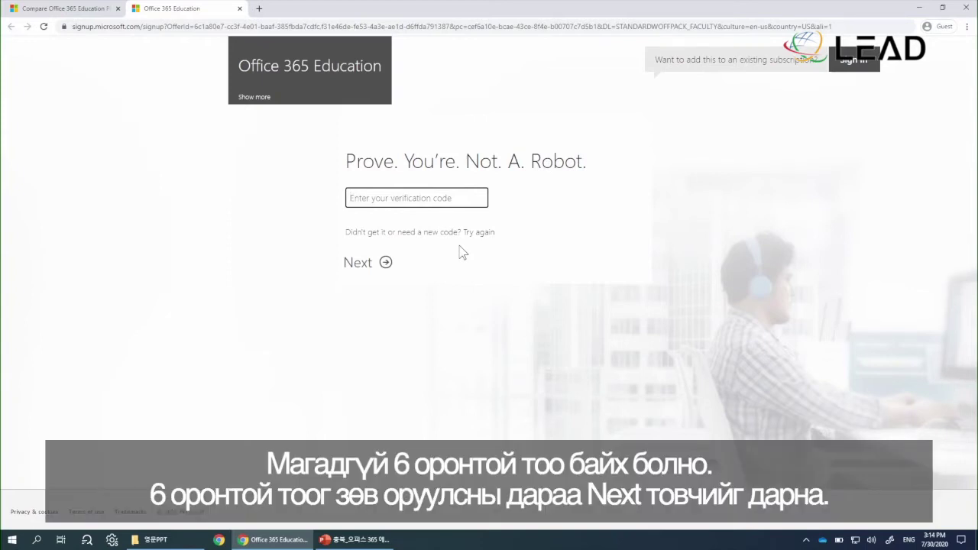
click(374, 267)
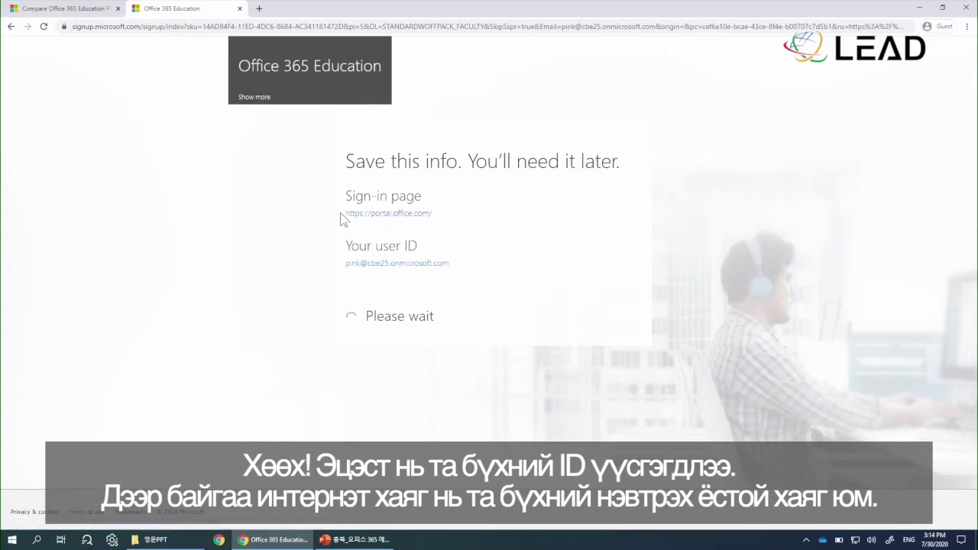
Step: Select the sign-in page address, then select the new user ID for copying
drag(341, 214, 462, 224)
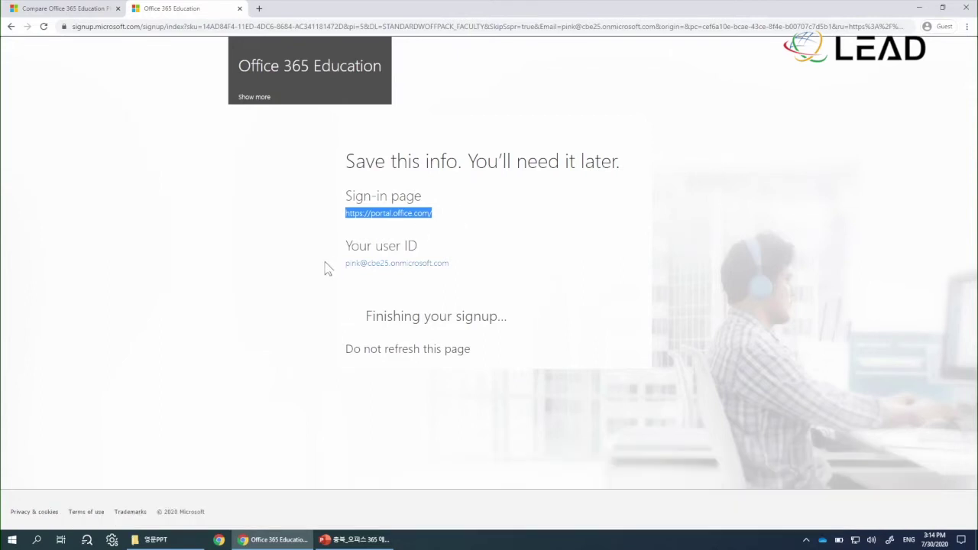
drag(341, 263, 466, 269)
key(super+c)
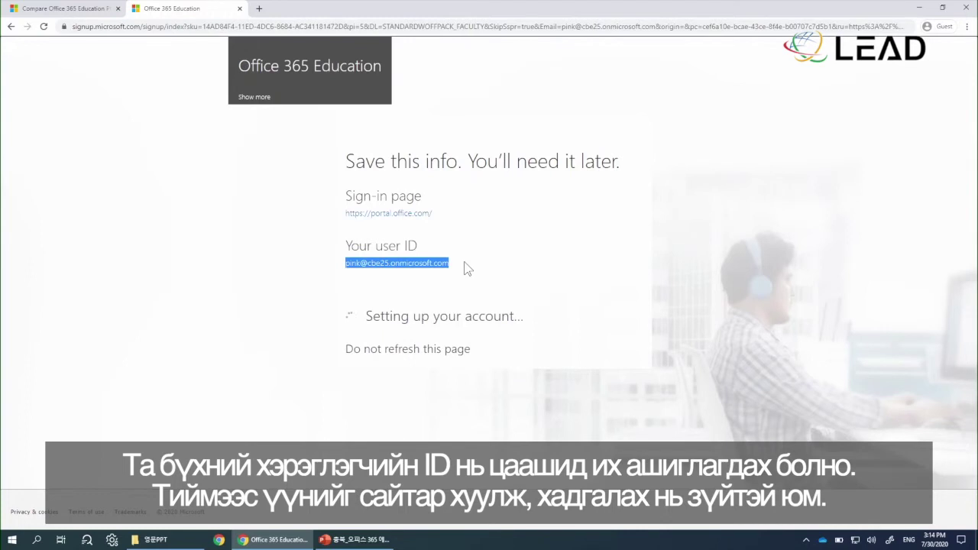
Step: Open a blank Notepad beside the account details and paste the copied user ID
click(14, 540)
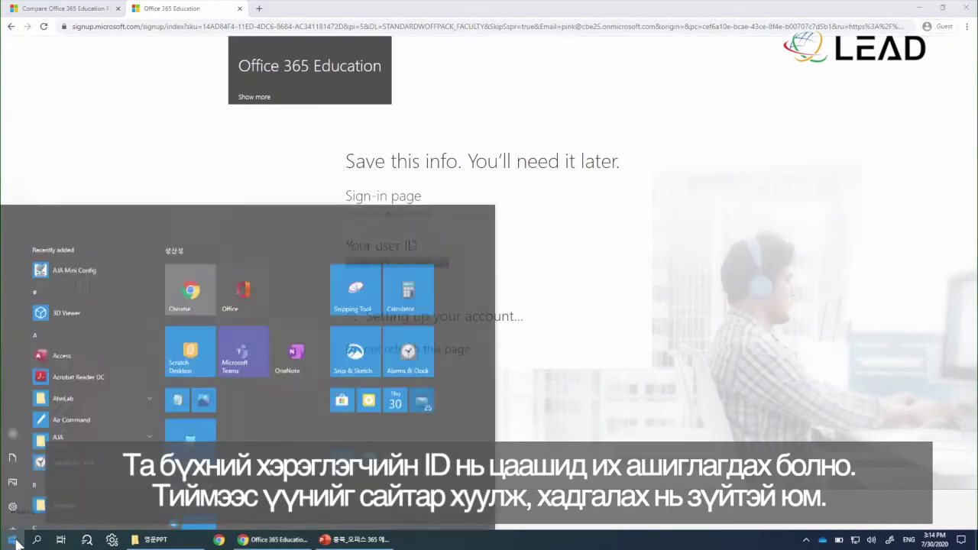
click(180, 337)
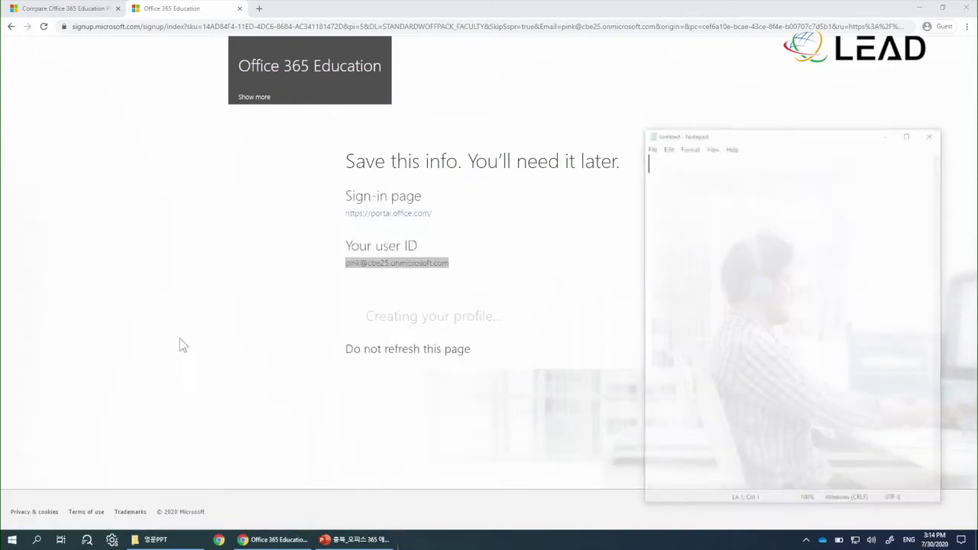
drag(720, 142, 674, 214)
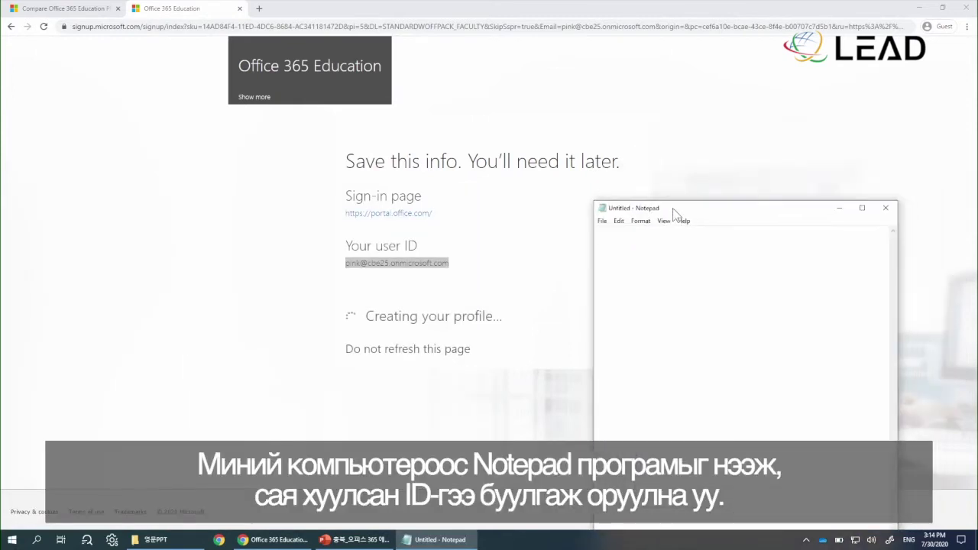
right_click(647, 251)
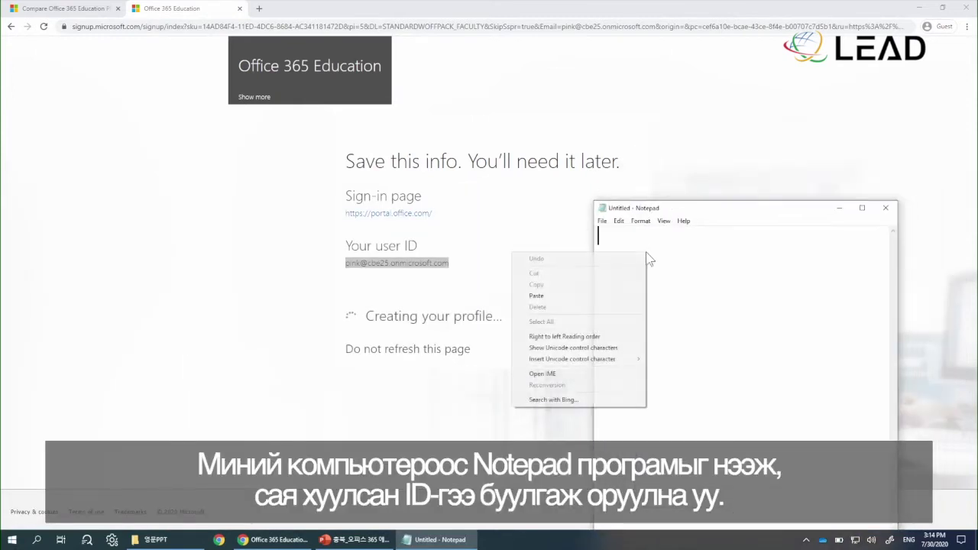
click(606, 295)
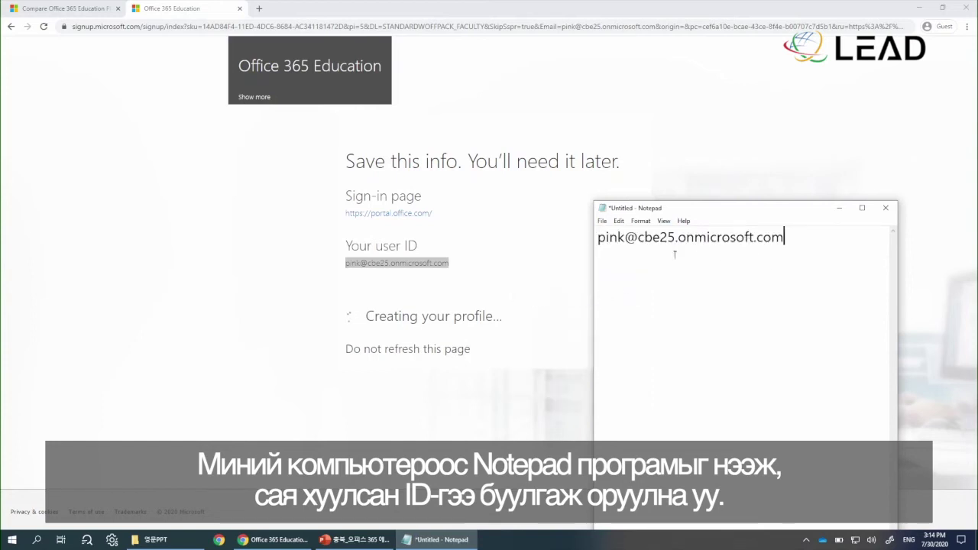
Step: Save the note as serial.txt in Documents, replacing the existing file
click(603, 223)
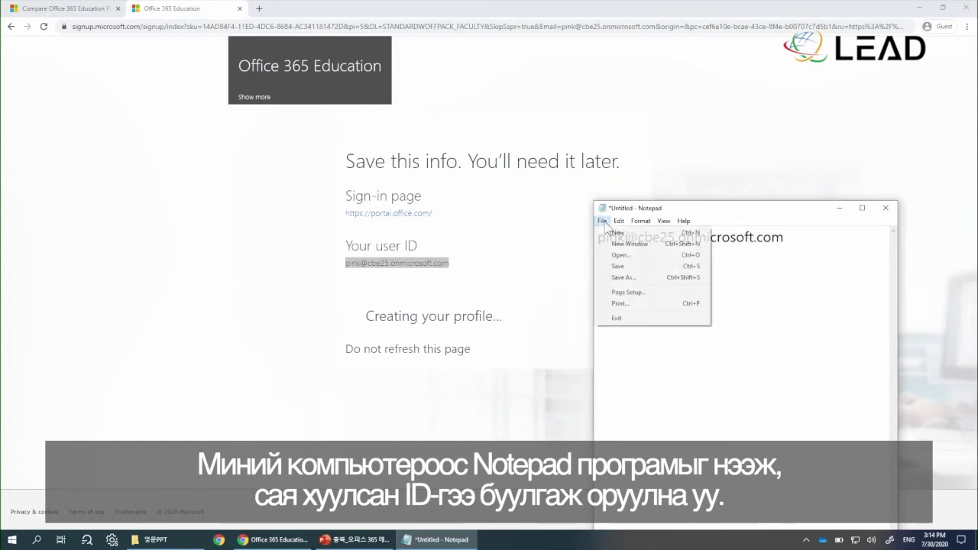
click(621, 266)
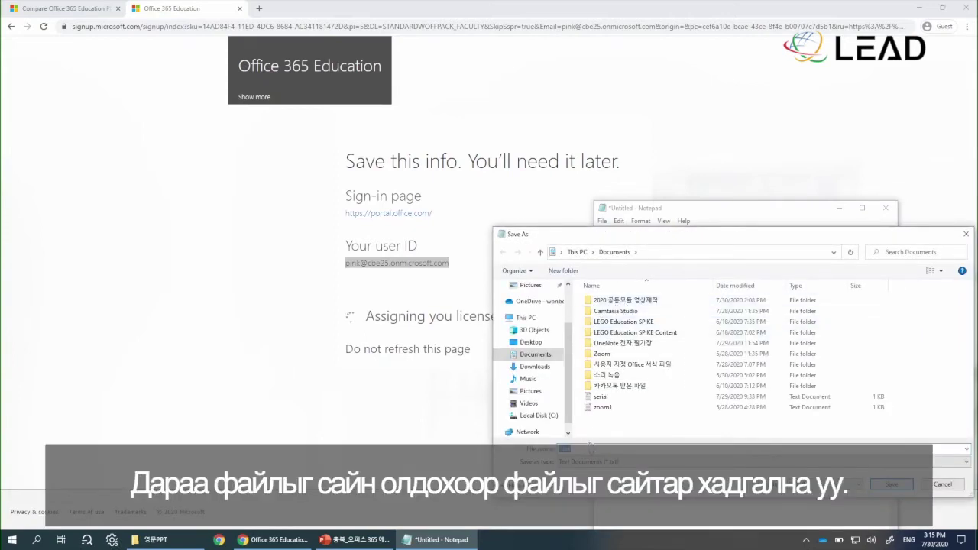
click(603, 396)
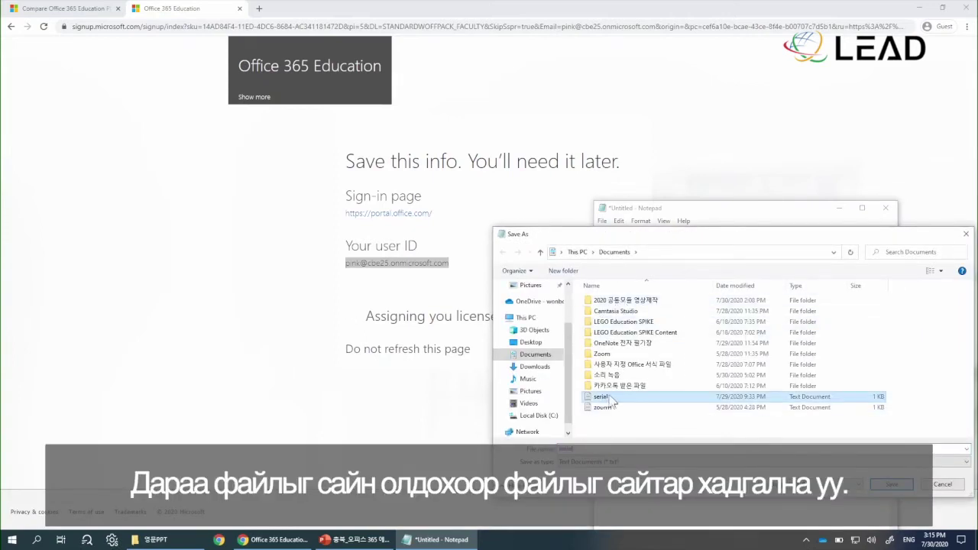
click(894, 486)
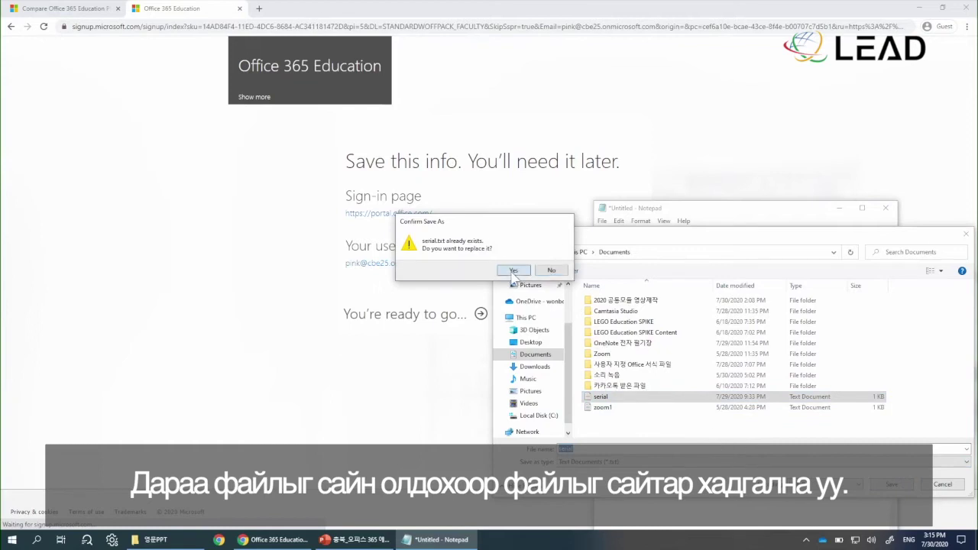
click(513, 271)
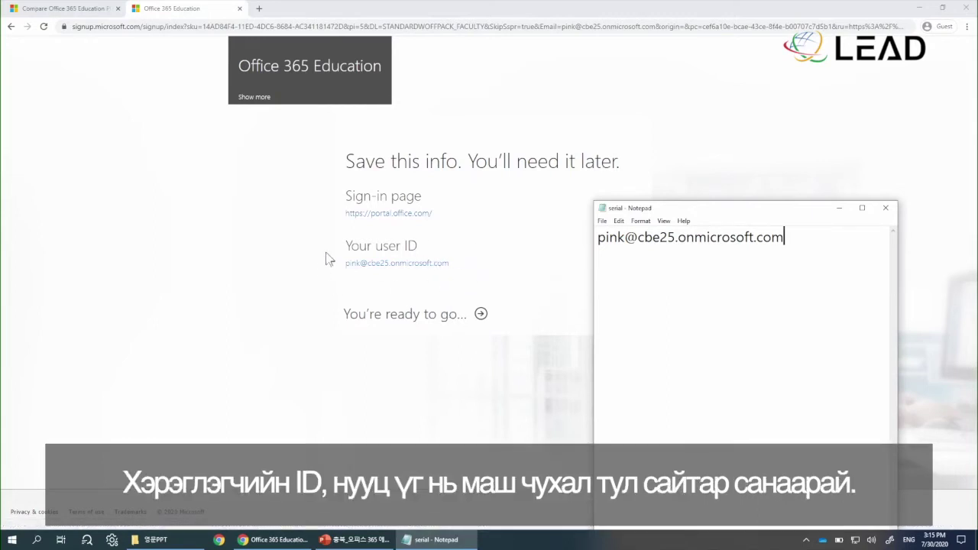
Step: Continue into the admin portal, close the Office 365 Education pricing wizard, and scroll to User management
click(453, 314)
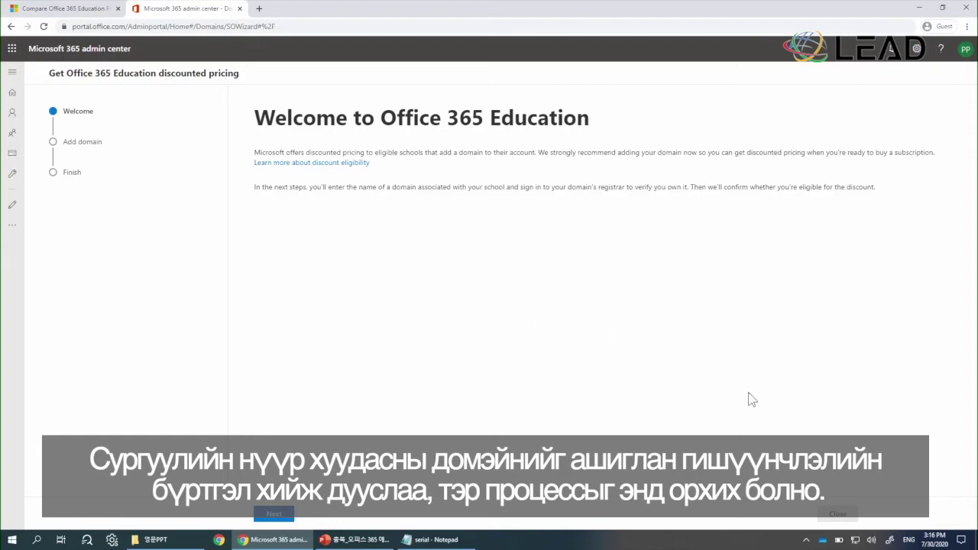
click(837, 514)
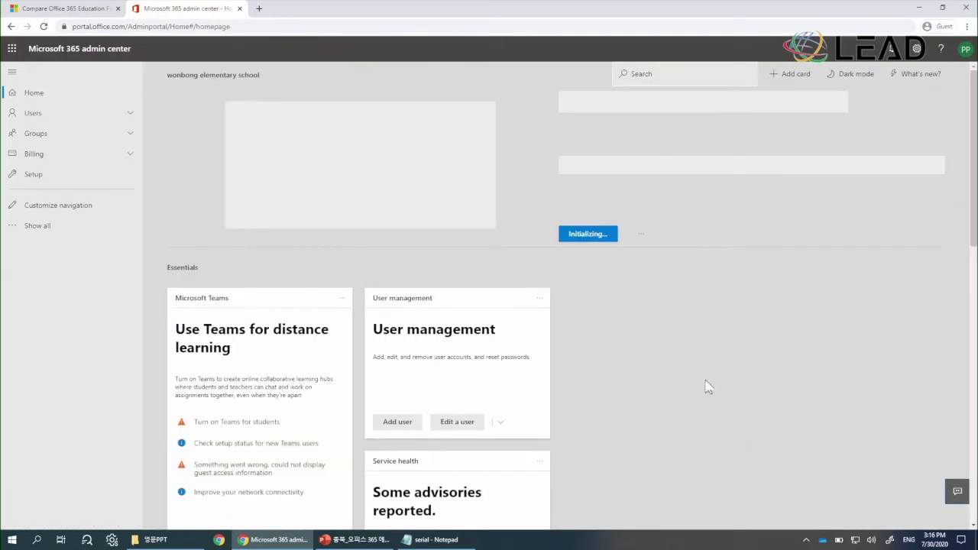
scroll(687, 387, down, 2)
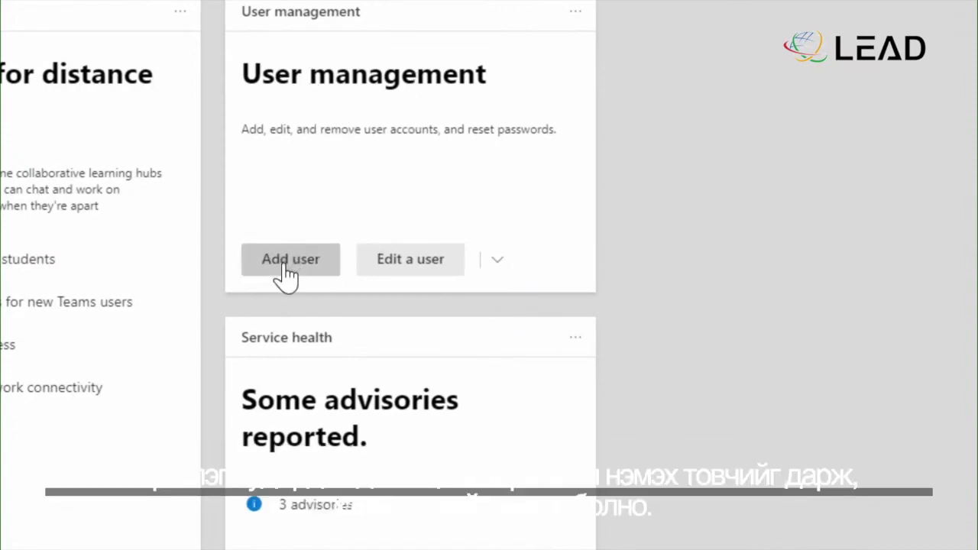
Step: Start adding a user and fill in the new user's first name, last name and username
click(283, 266)
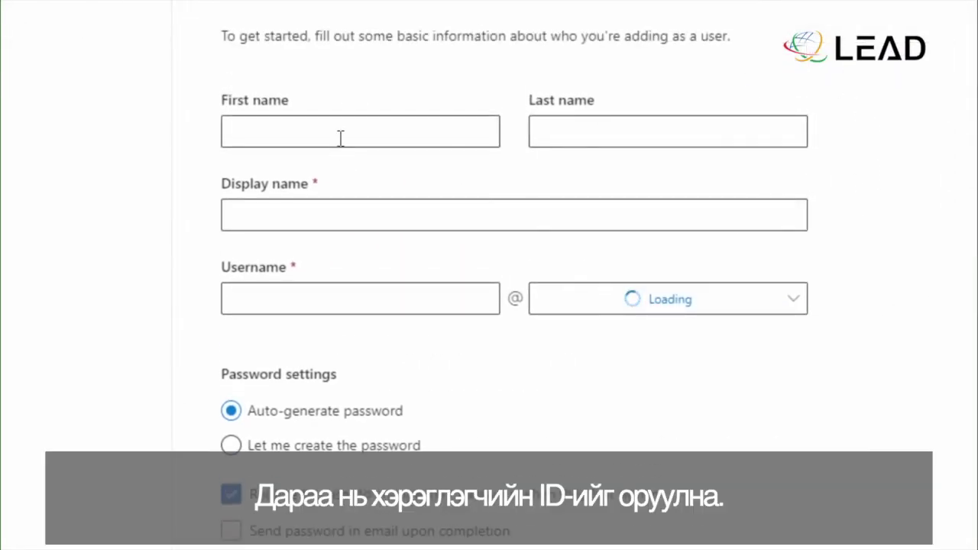
click(341, 97)
text(red)
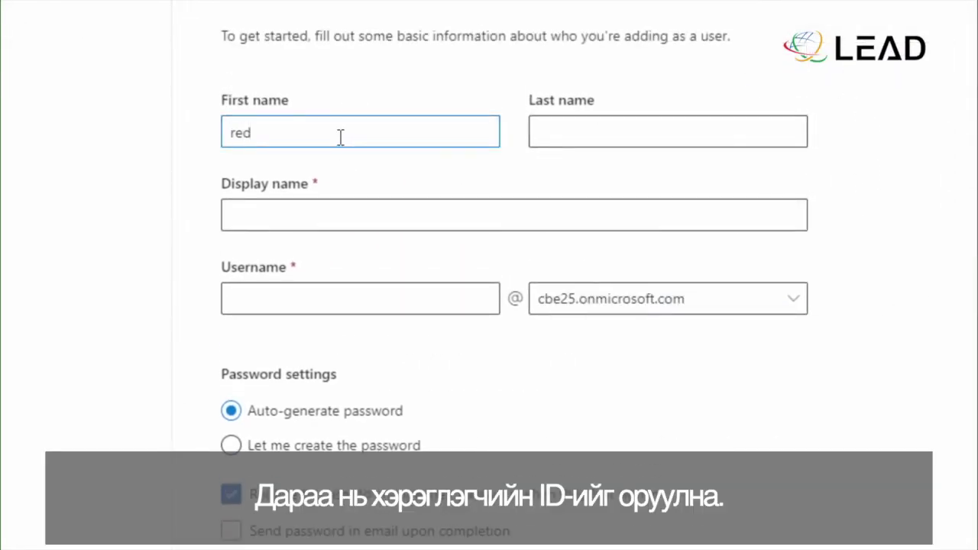
key(Tab)
text(red)
key(Tab)
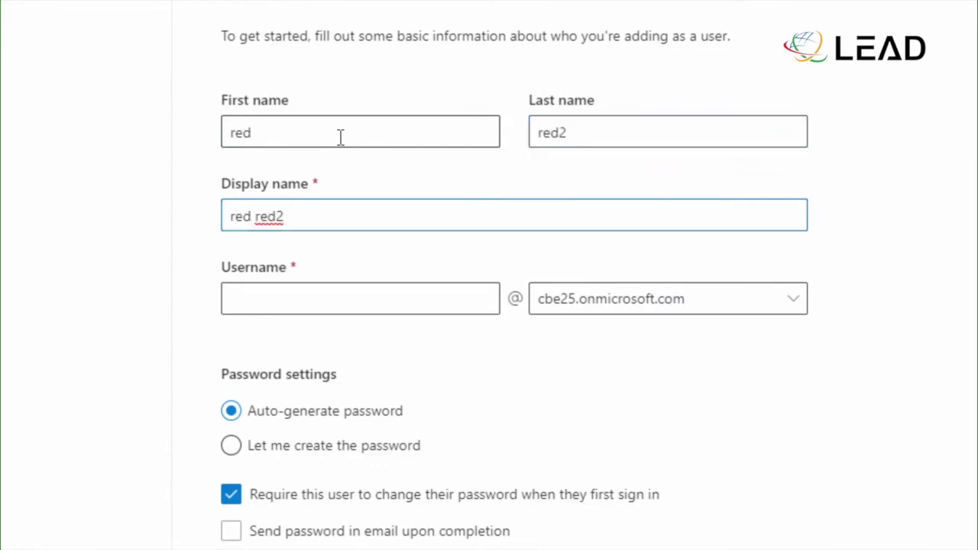
click(258, 305)
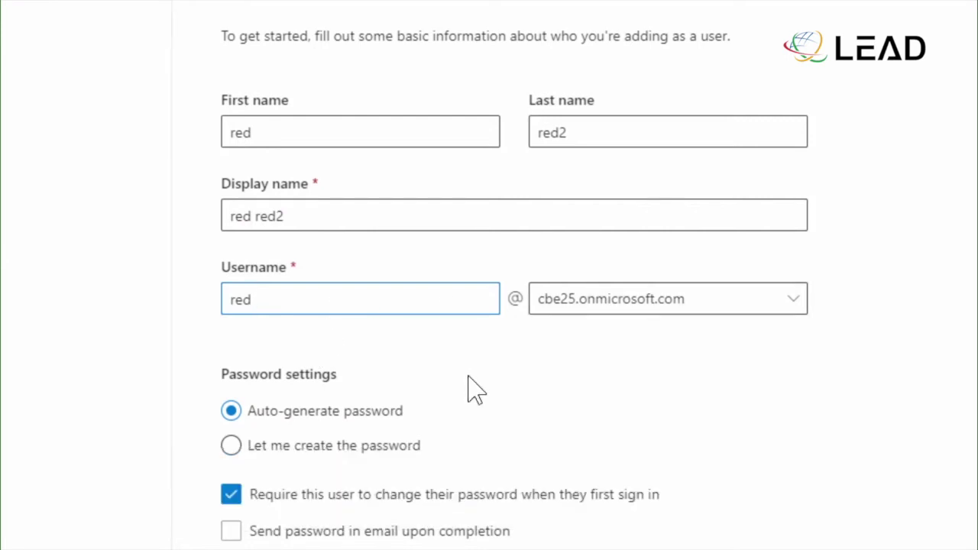
Step: Set a custom password, with forced password change at sign-in and emailing the password both off
scroll(395, 392, down, 1)
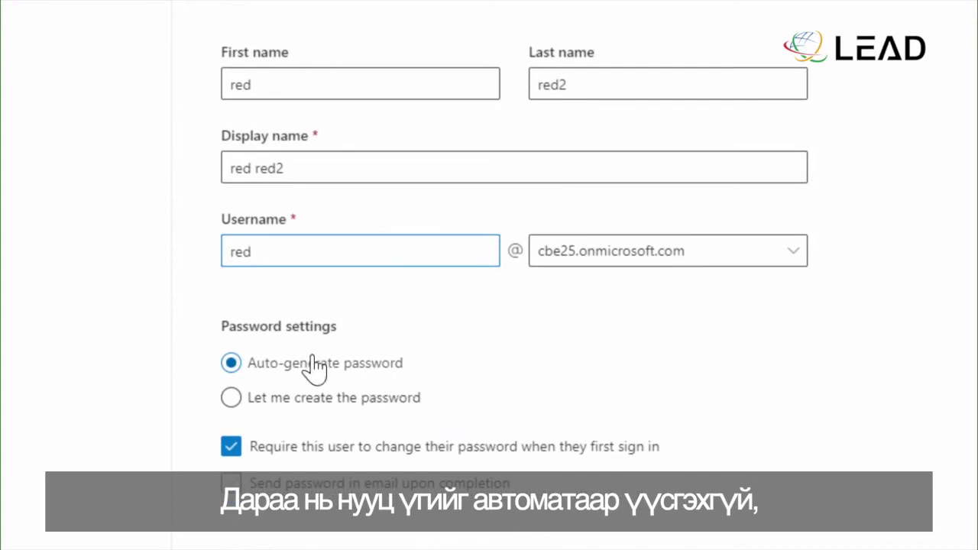
click(232, 399)
click(282, 460)
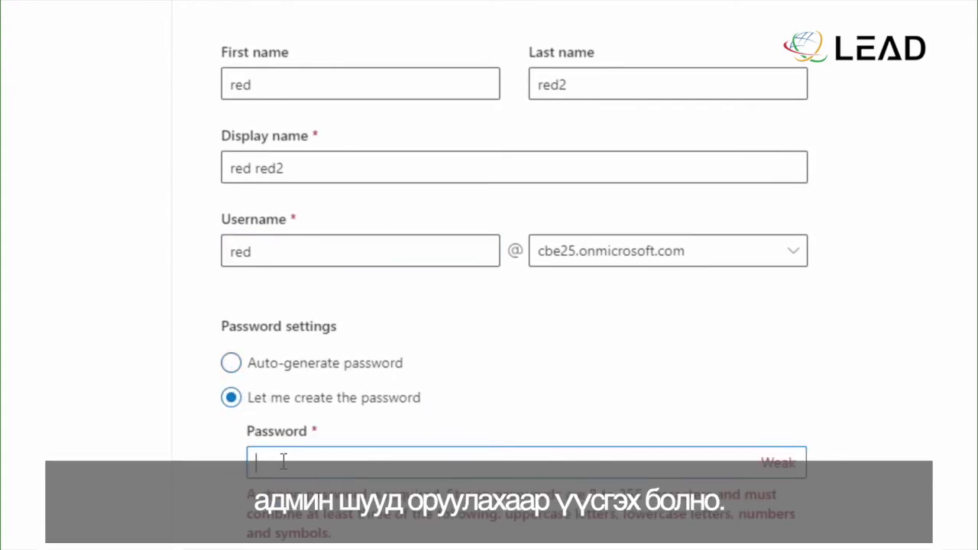
text(•••••)
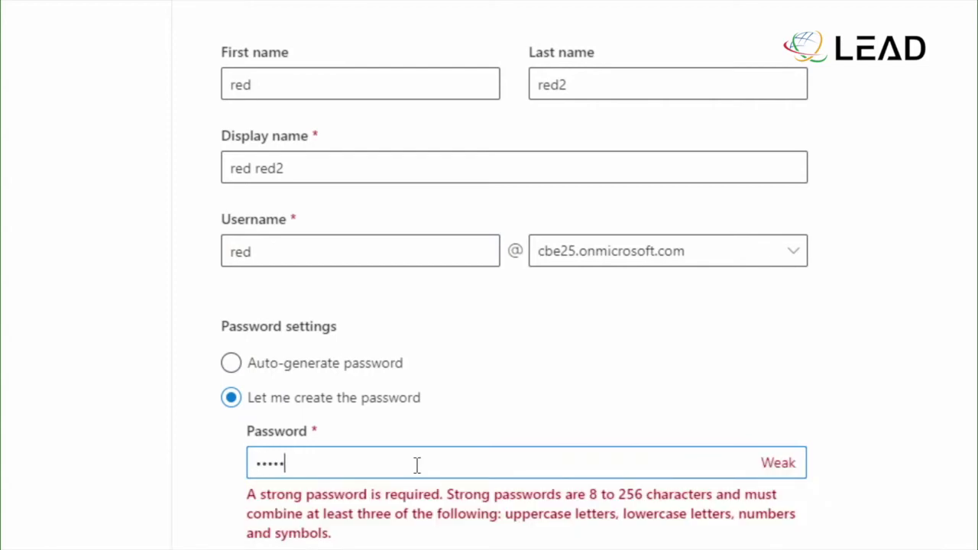
text(•)
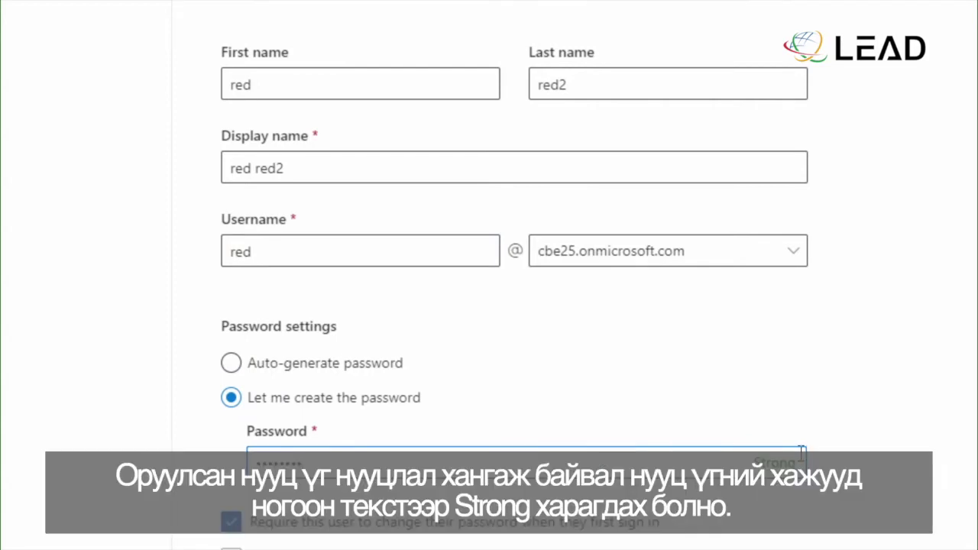
scroll(580, 439, down, 1)
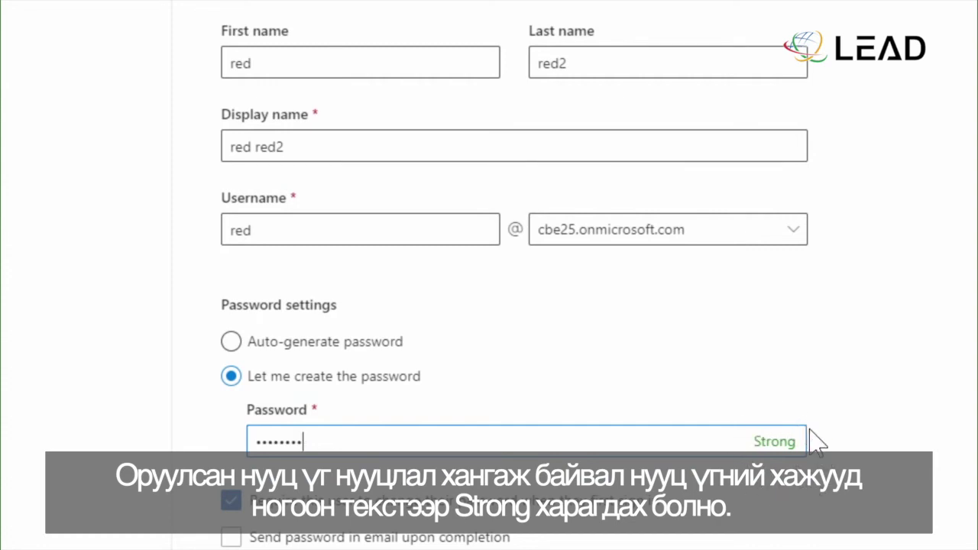
scroll(718, 493, down, 1)
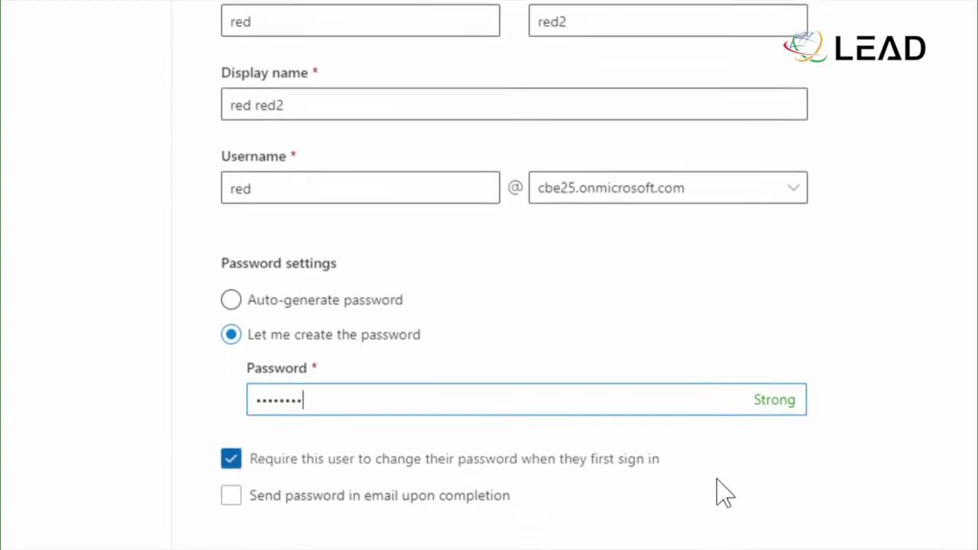
click(231, 448)
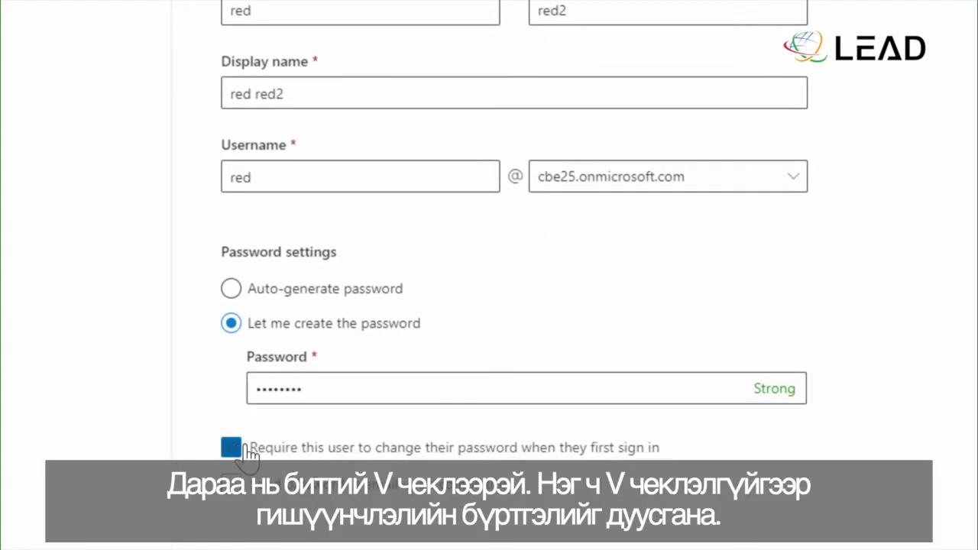
scroll(186, 439, down, 1)
scroll(250, 468, down, 1)
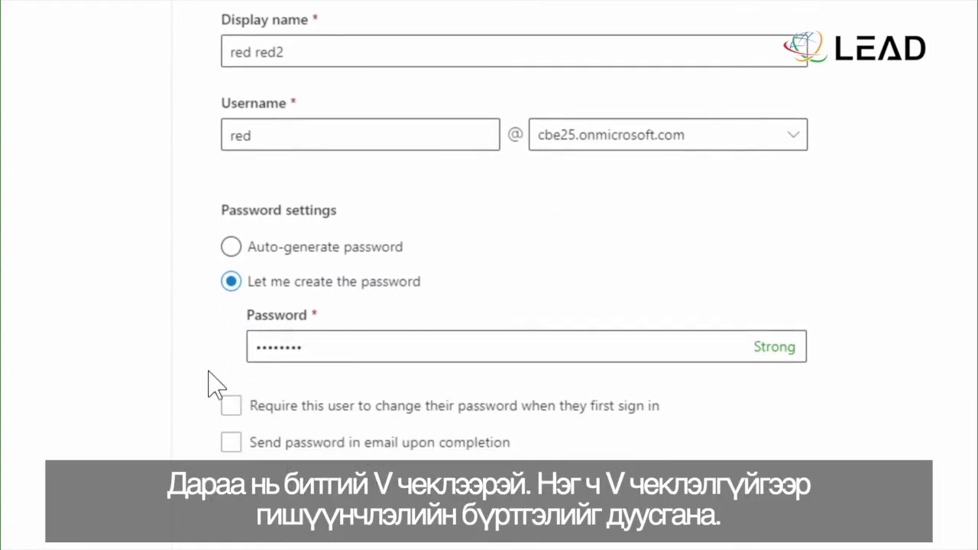
click(281, 443)
click(281, 443)
scroll(282, 451, down, 5)
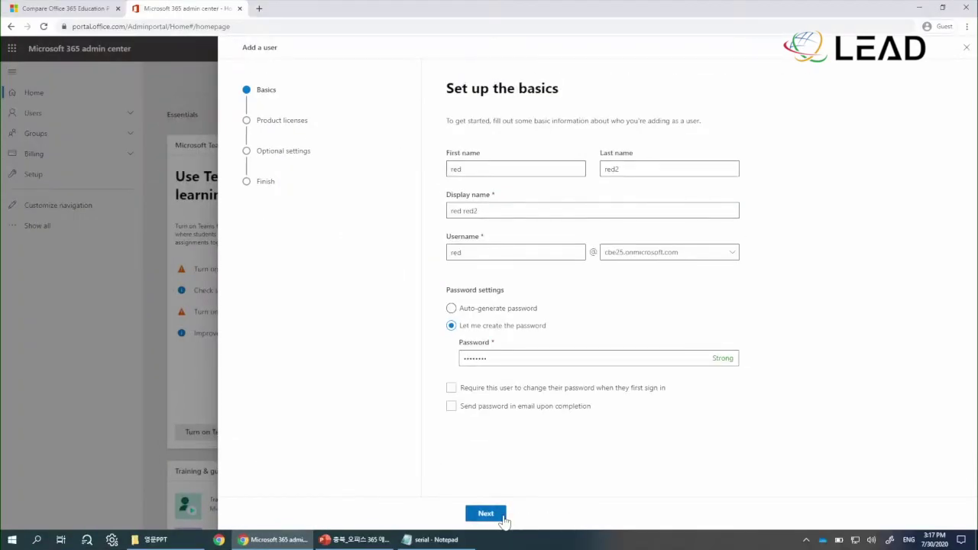
Step: Assign the new user an Office 365 A1 for faculty licence
click(485, 513)
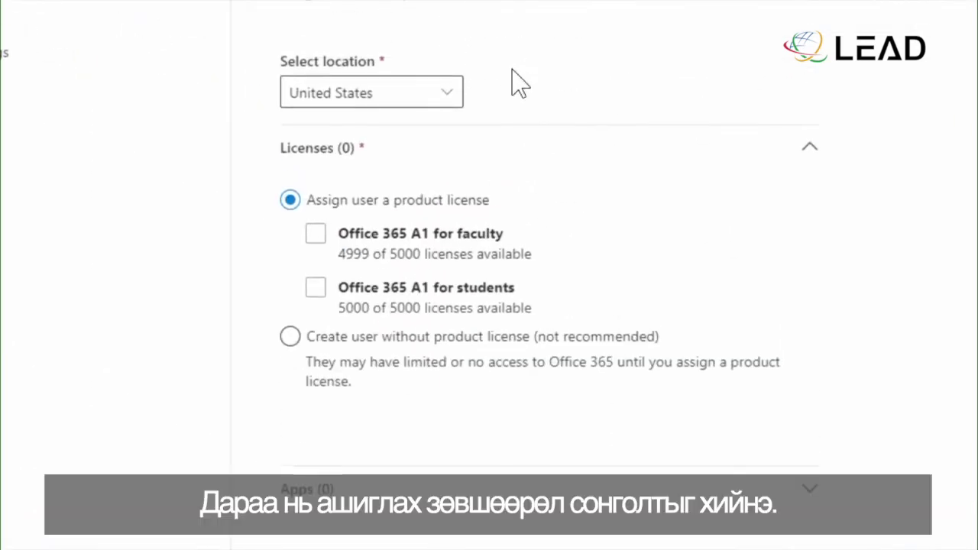
click(316, 233)
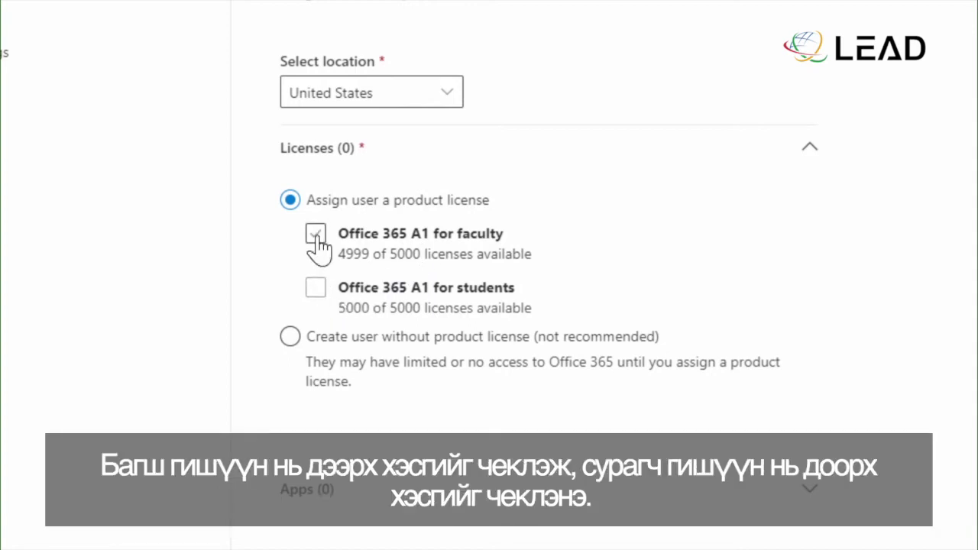
click(316, 234)
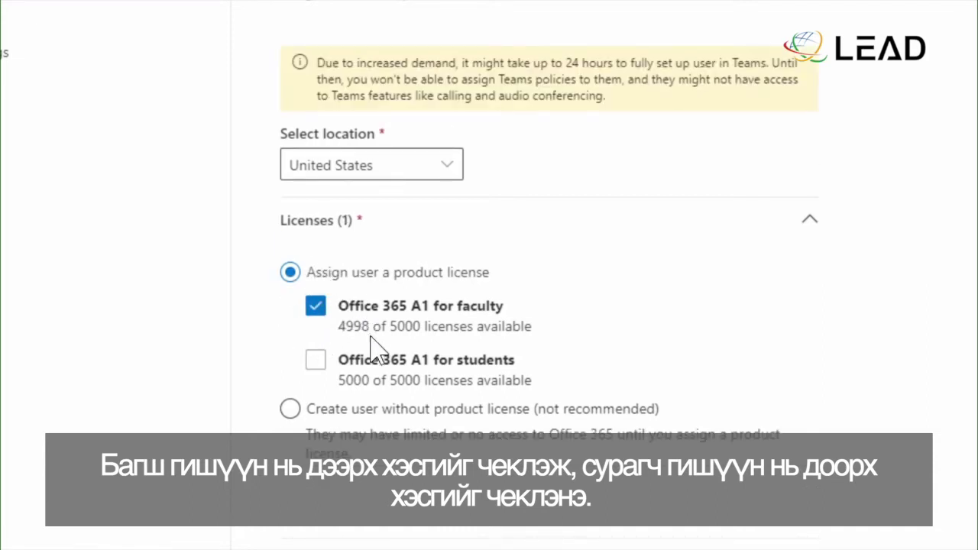
scroll(474, 412, down, 3)
scroll(474, 504, down, 1)
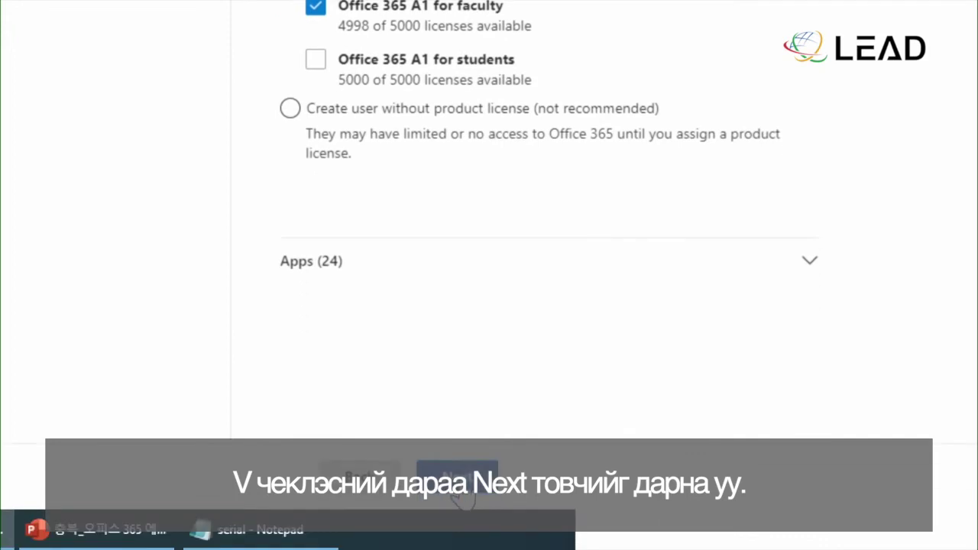
click(462, 481)
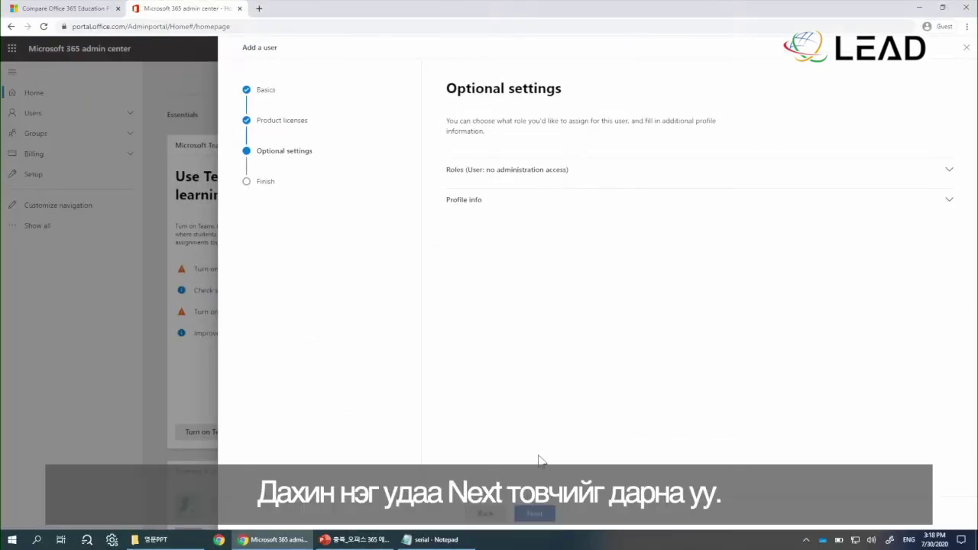
Step: Review and finish adding the user, then bring up the Edit a user list
click(537, 515)
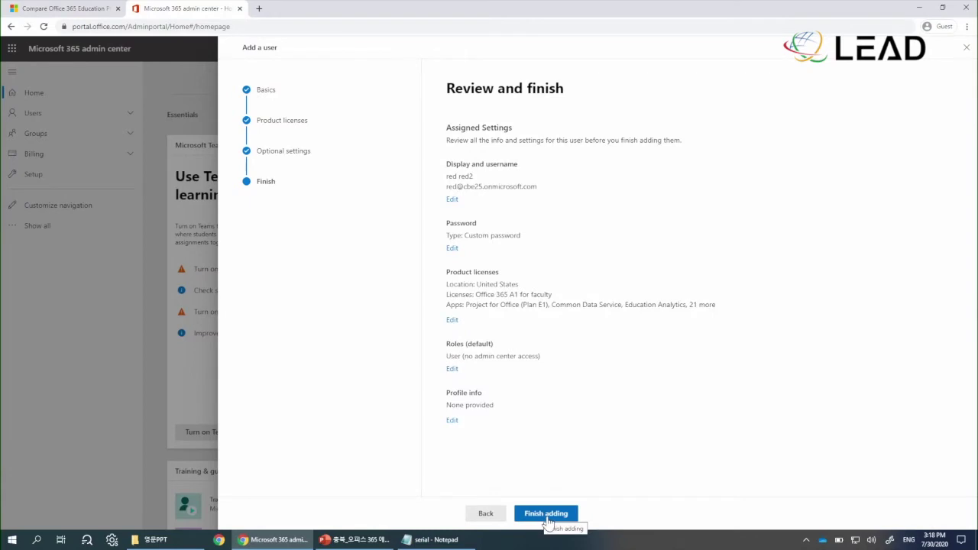
click(546, 518)
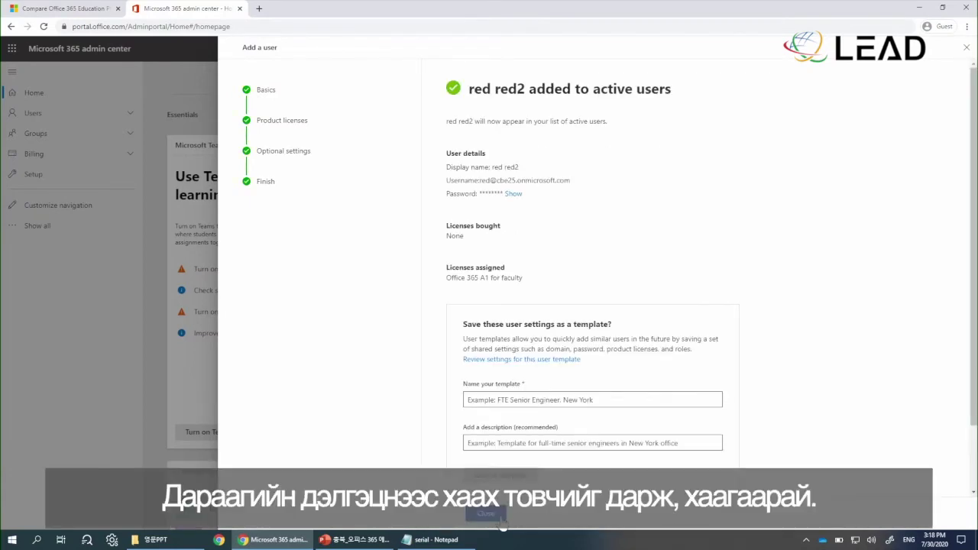
click(485, 514)
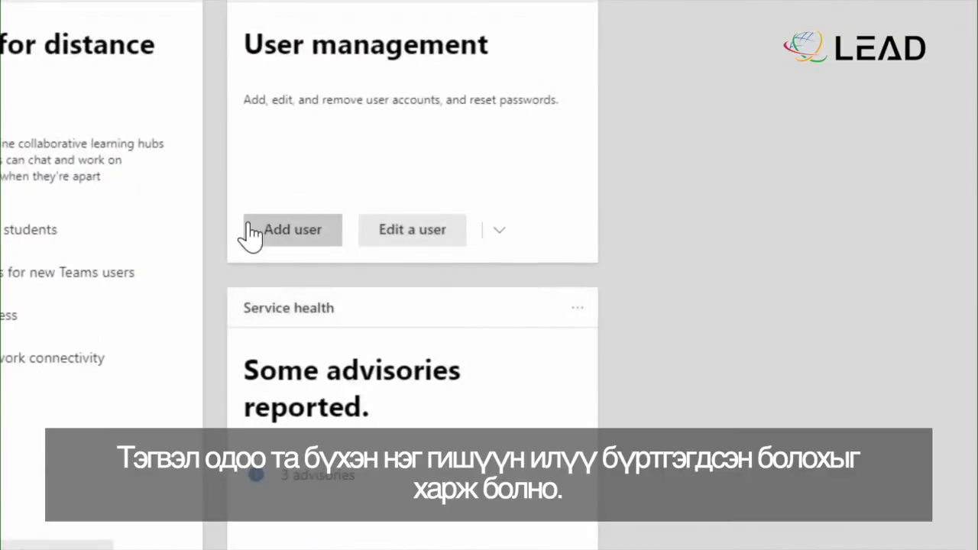
click(450, 240)
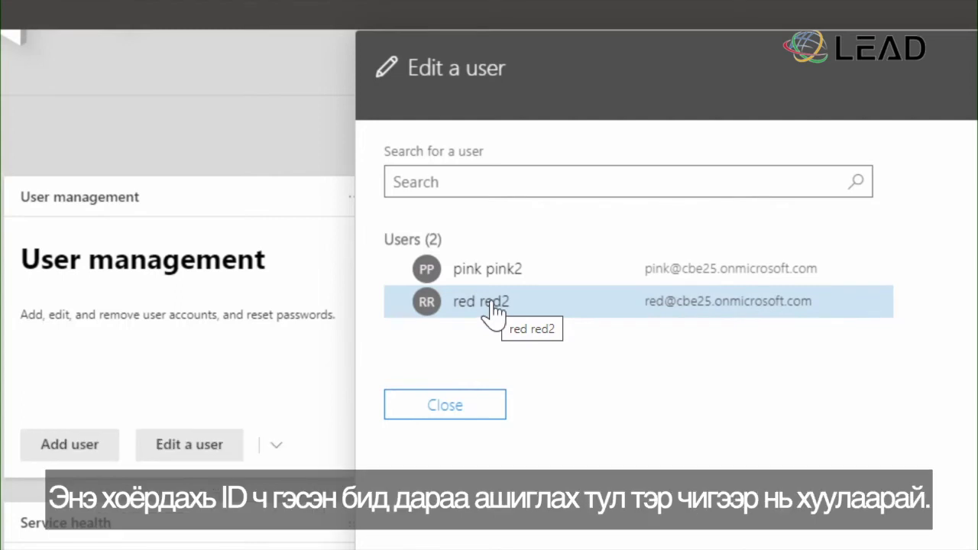
Step: Open the second user's details and select their username
click(492, 306)
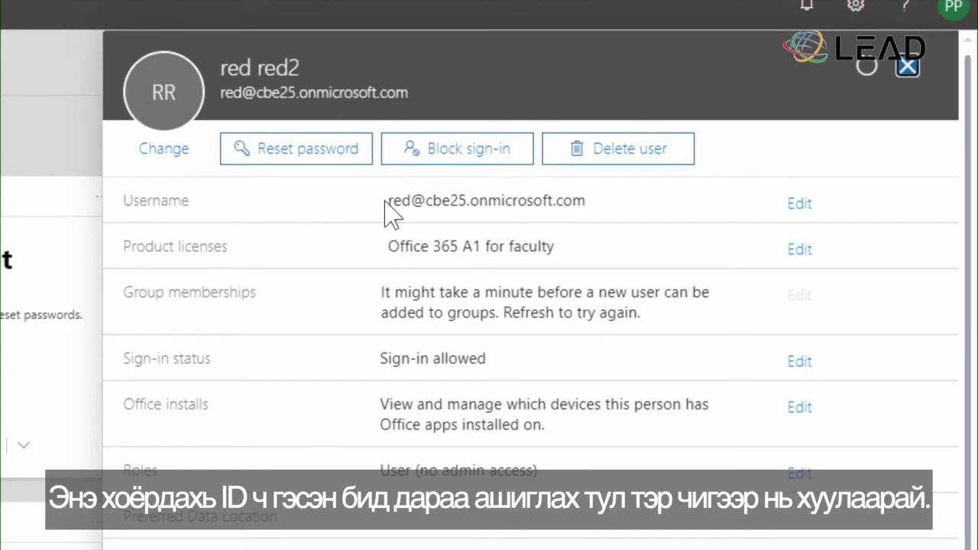
drag(388, 201, 597, 203)
key(ctrl+c)
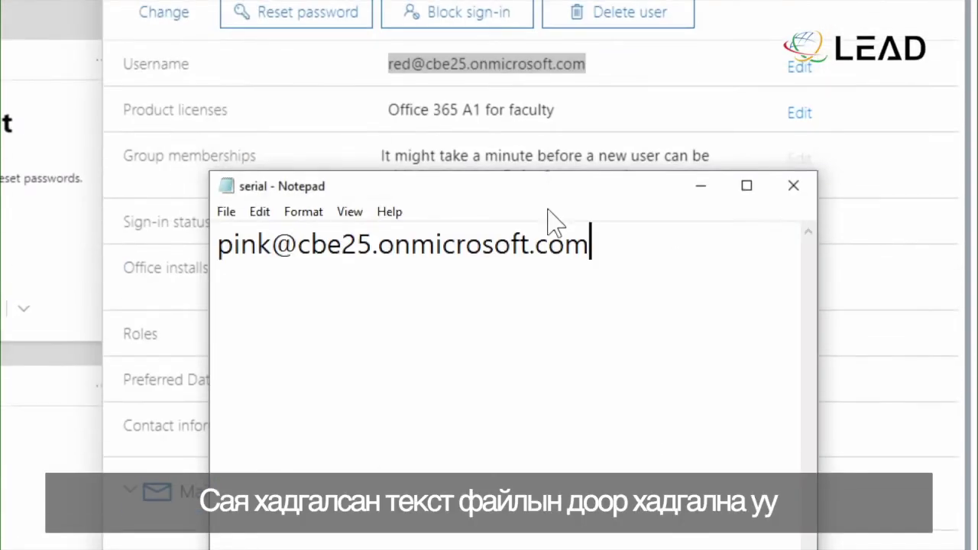
Step: Paste the second user's username on a new line in serial.txt, save it, and close the user details
key(Return)
key(Return)
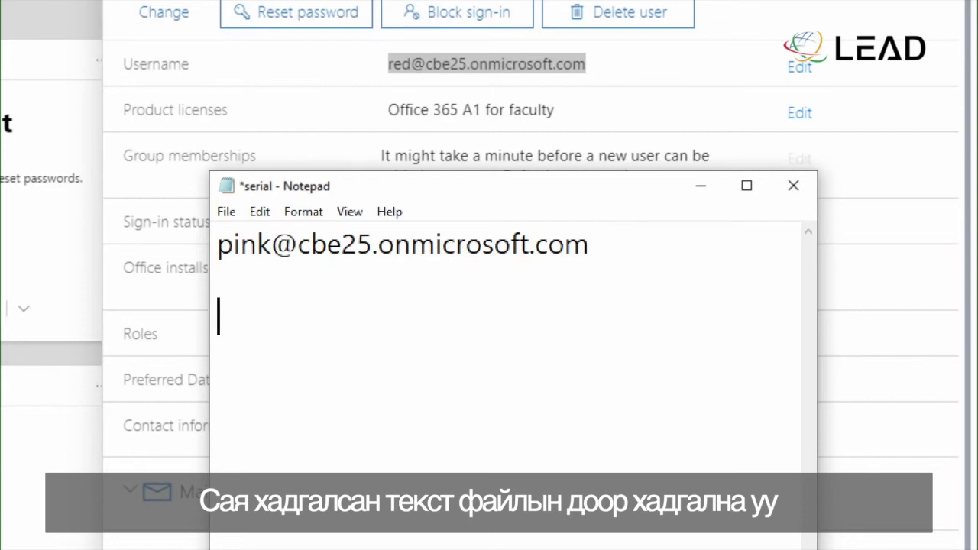
key(ctrl+v)
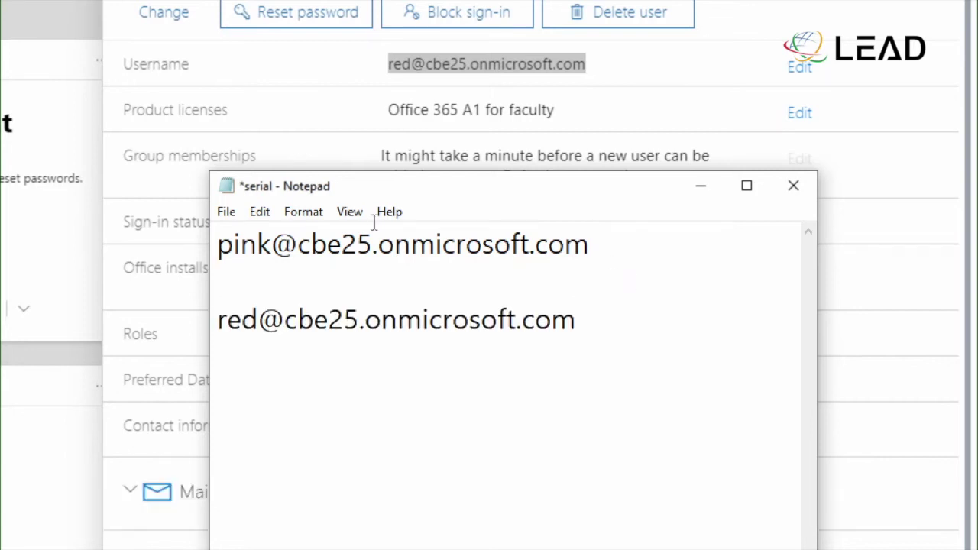
click(233, 213)
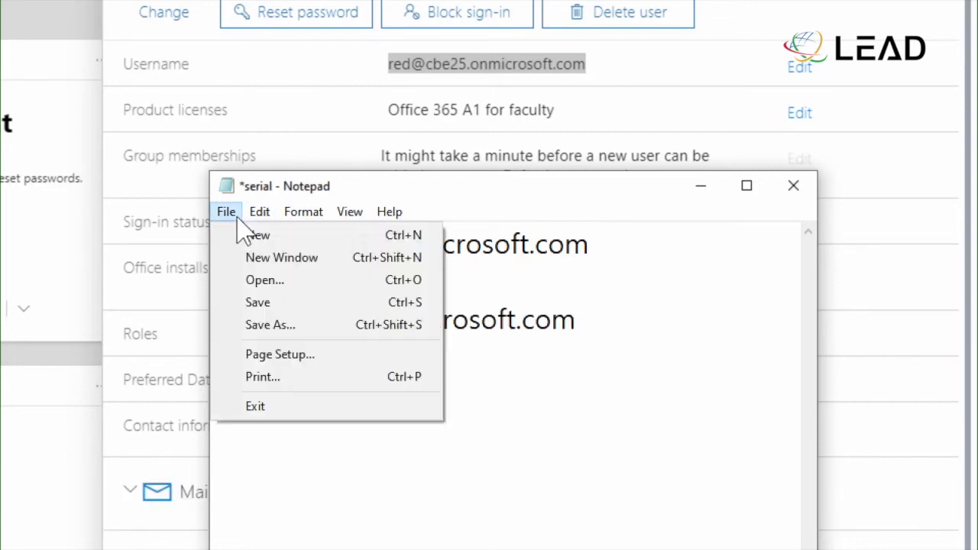
click(259, 304)
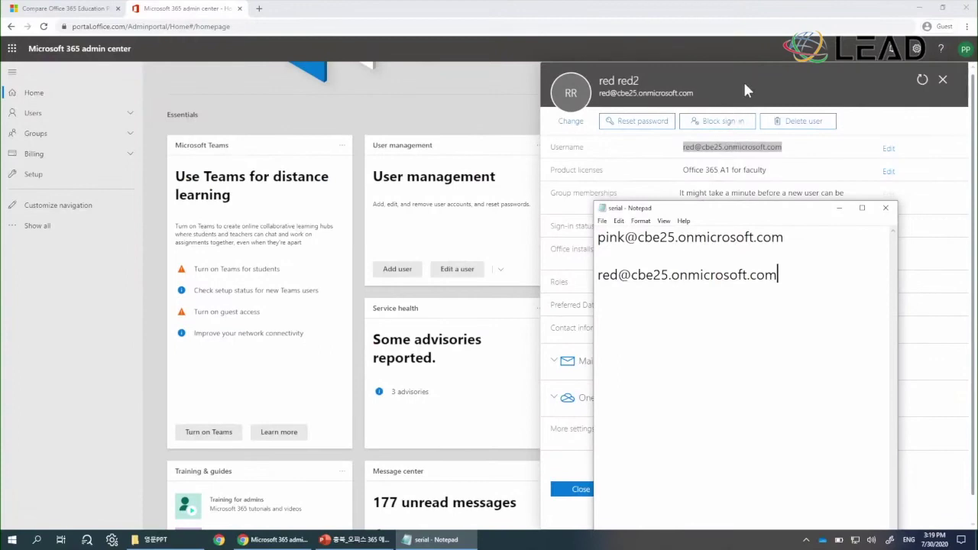
click(514, 126)
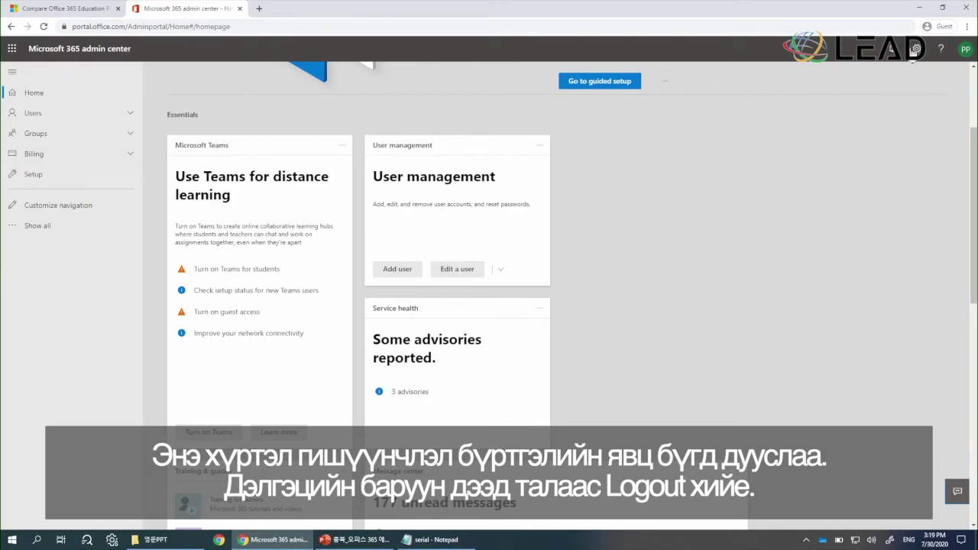
Step: Sign out of the admin account from the profile menu
click(964, 49)
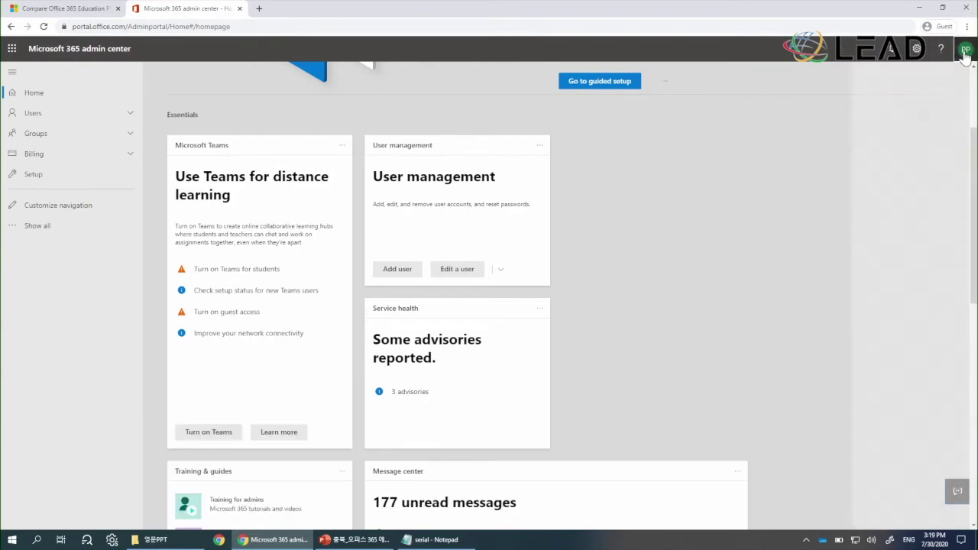
click(893, 154)
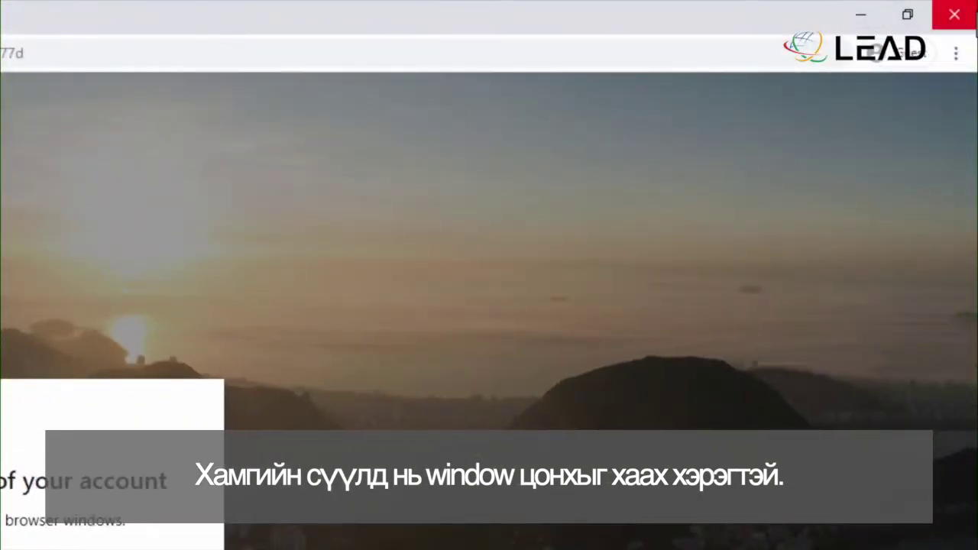
Step: Close the signed-out browser window and copy the first username from serial.txt
click(964, 17)
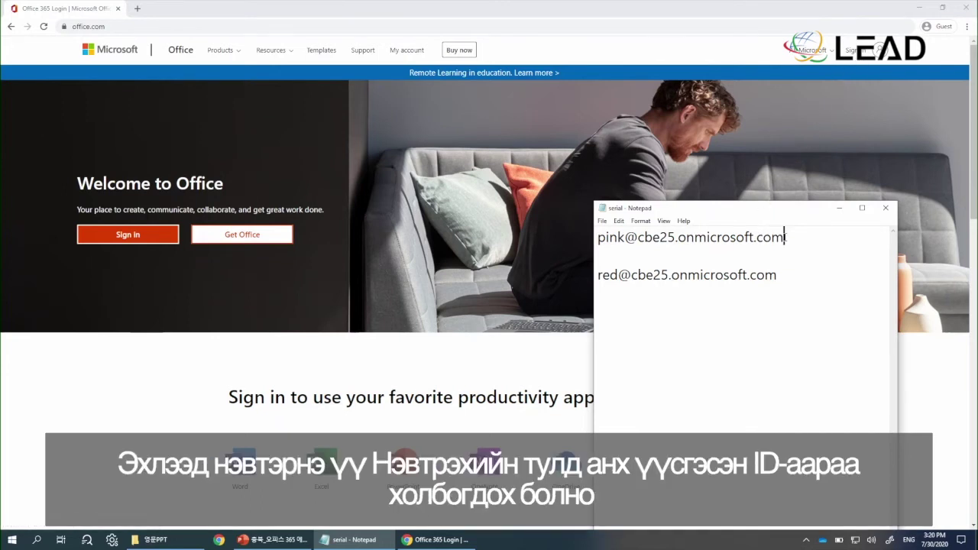
drag(785, 237, 598, 241)
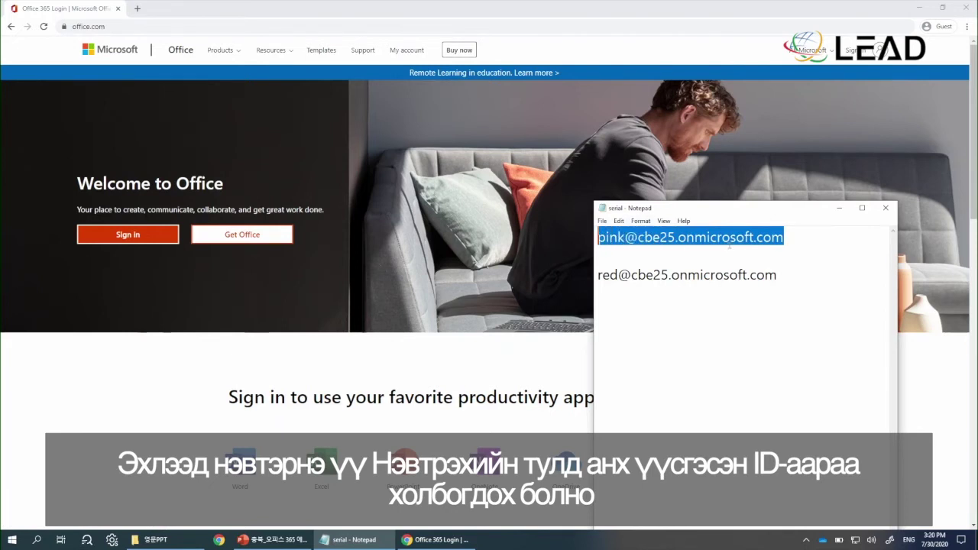
right_click(608, 241)
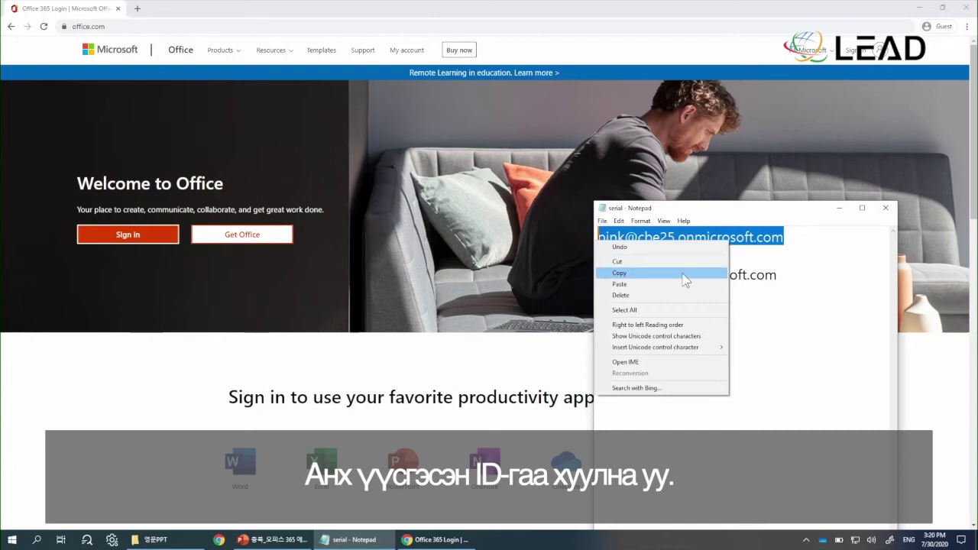
click(684, 273)
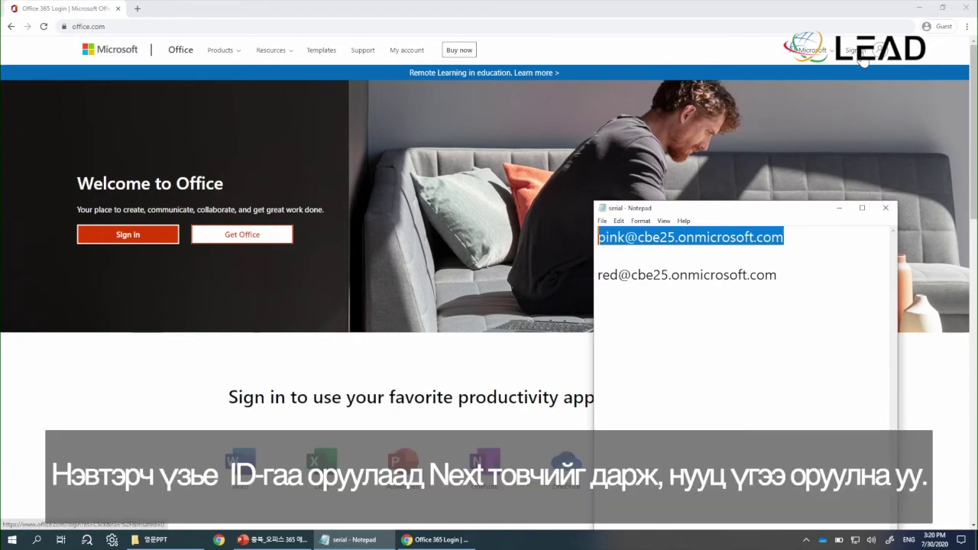
Step: Sign in with the first user's pasted username and password, declining to stay signed in
click(860, 55)
key(ctrl+v)
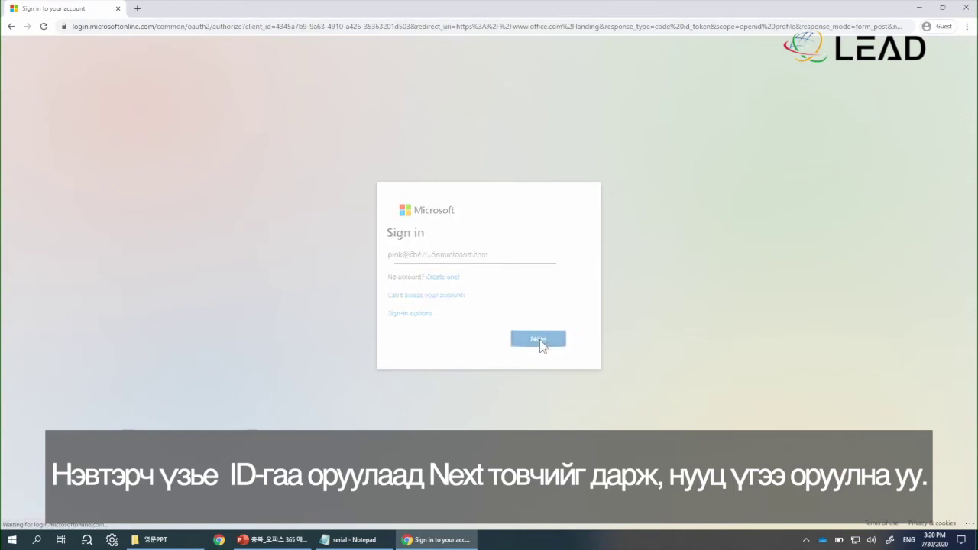
text(*)
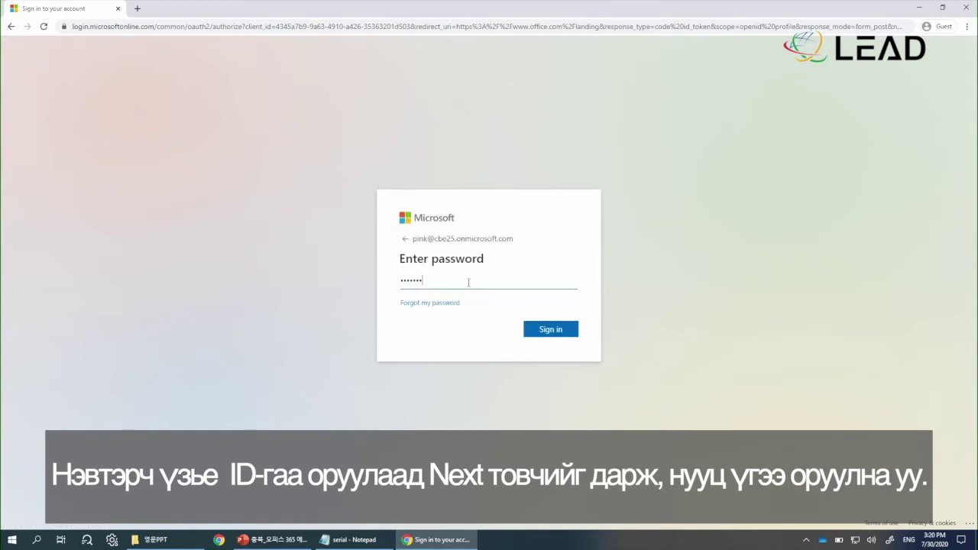
key(Return)
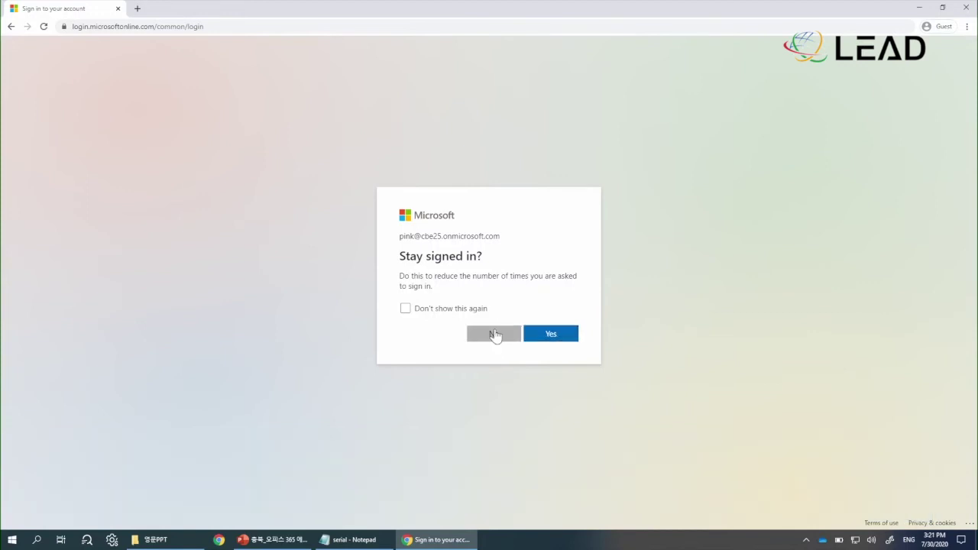
click(494, 335)
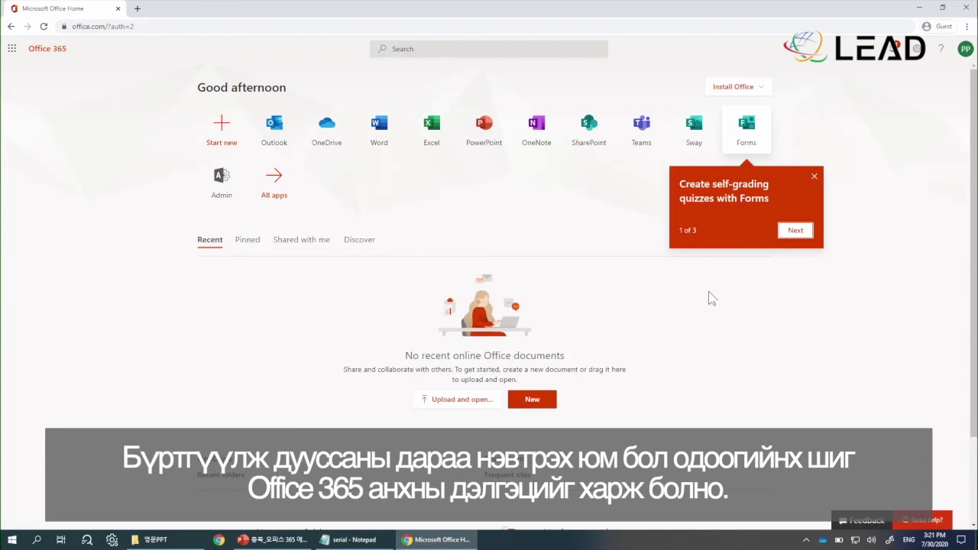
Step: Dismiss the Forms, OneNote and OneDrive tips of the welcome tour
click(797, 236)
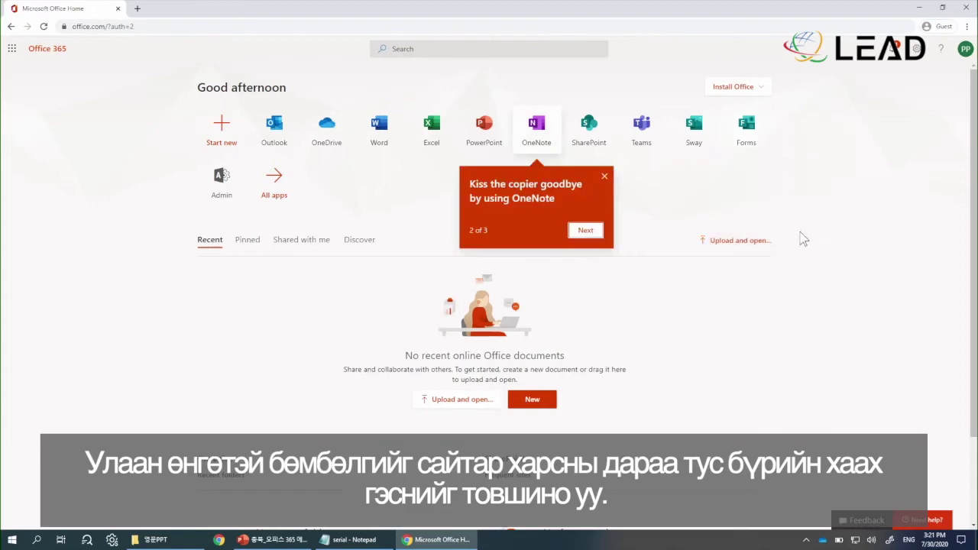
click(585, 230)
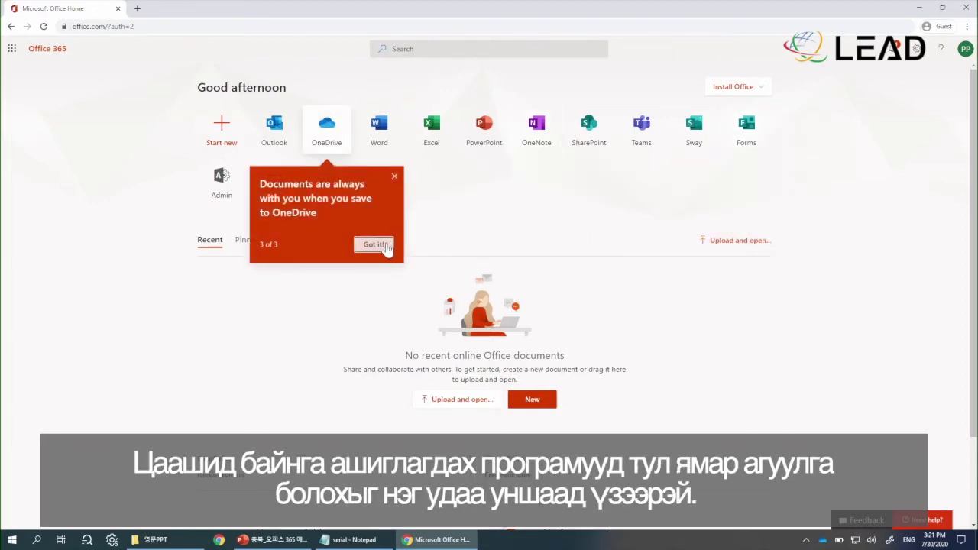
click(382, 244)
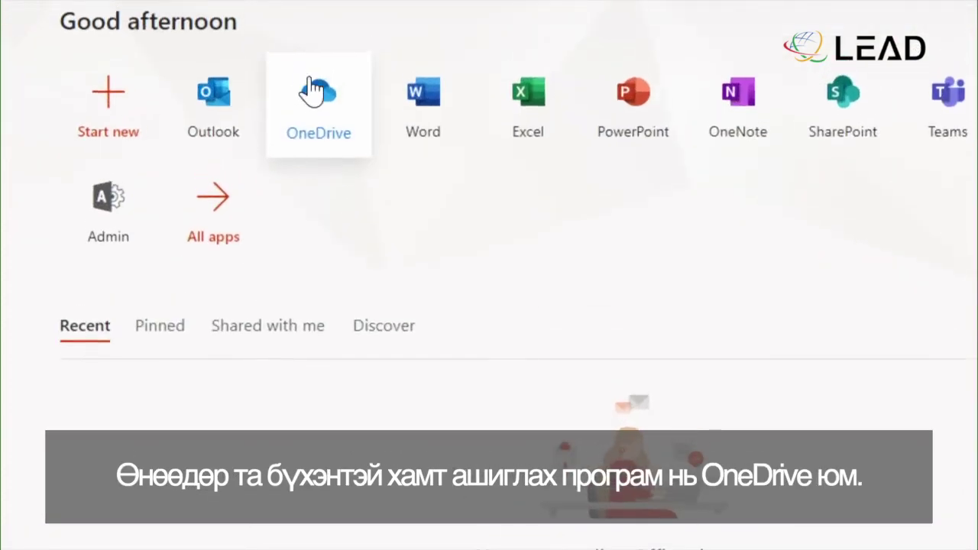
Step: Open OneDrive in a new tab and close the 'recent files' and 'Teamwork lives here' tips
click(321, 128)
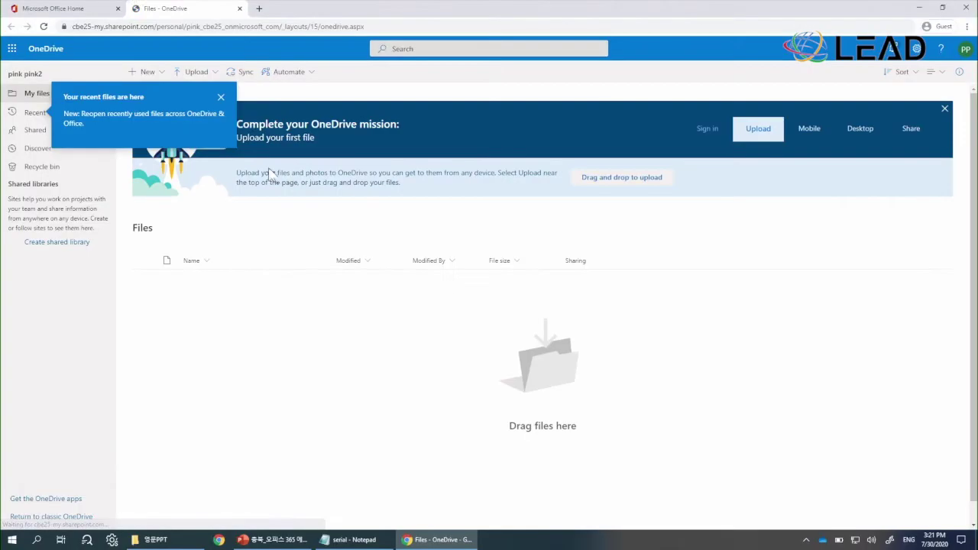
click(221, 98)
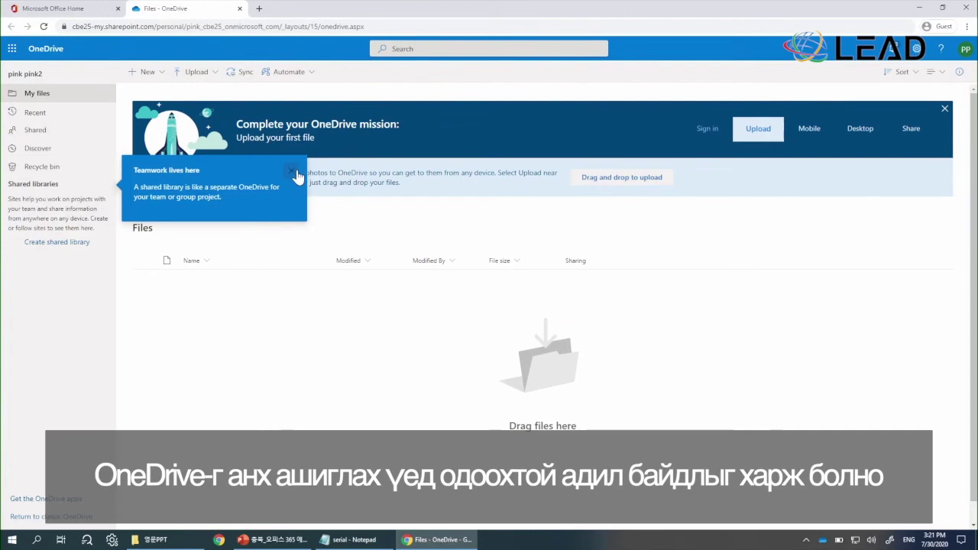
click(292, 171)
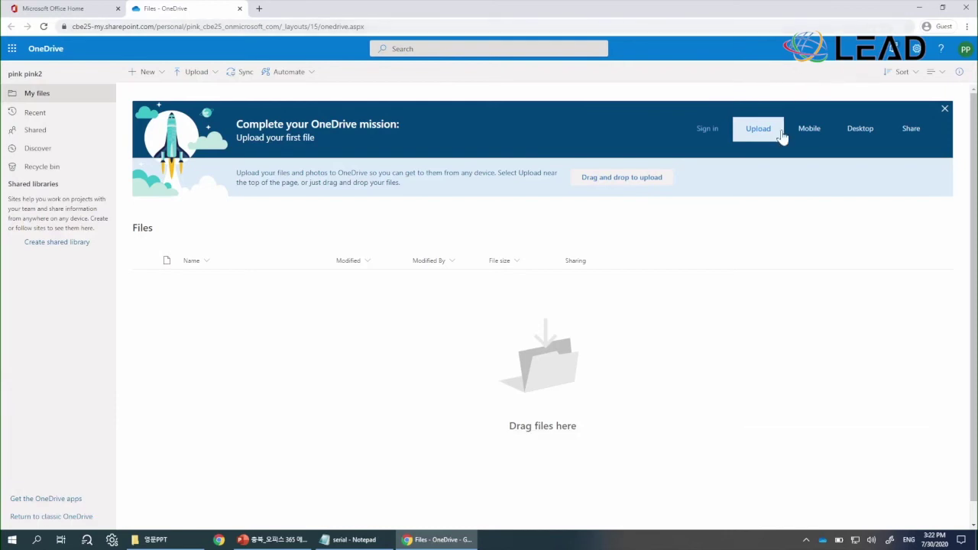
Step: Upload the desktop's PowerPoint presentation and Word document into My files
key(super+e)
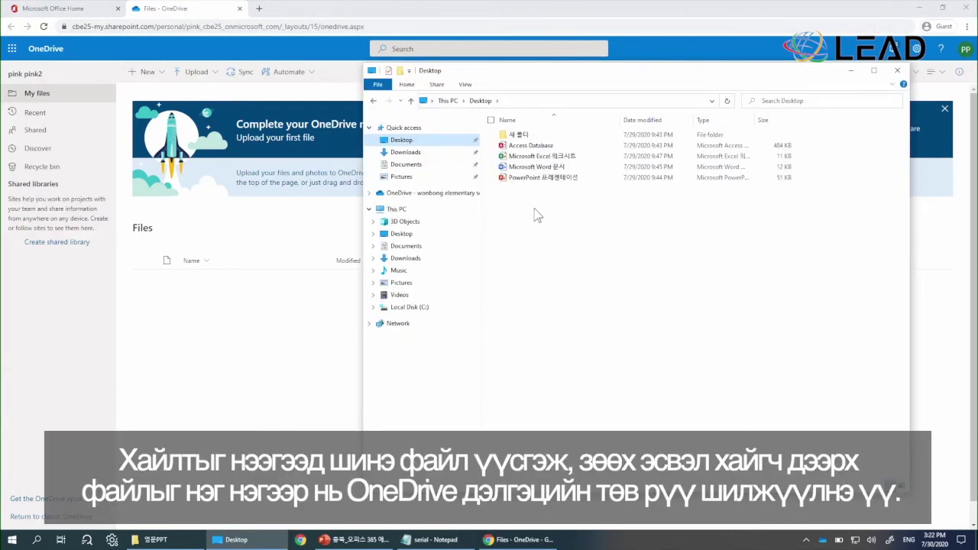
drag(619, 81, 672, 82)
drag(578, 210, 295, 316)
click(586, 205)
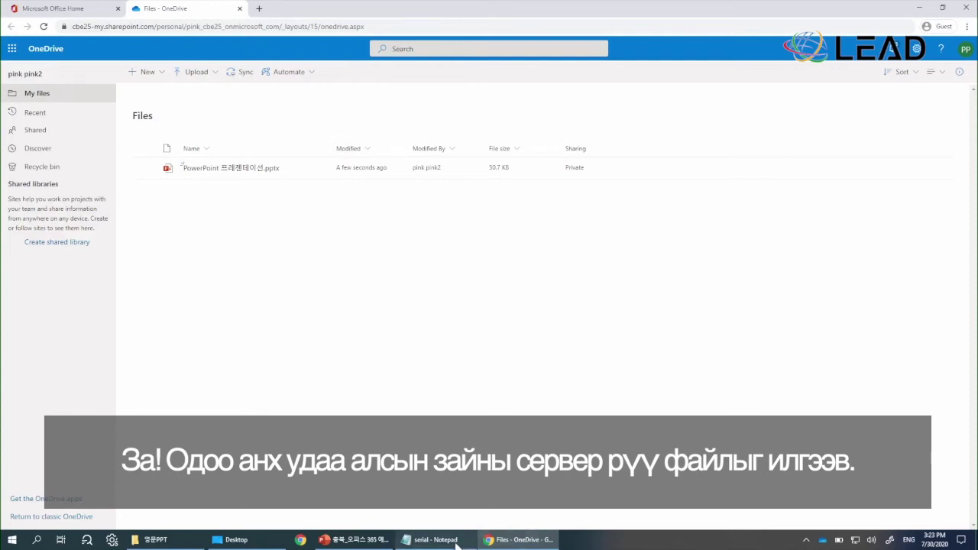
click(236, 539)
drag(585, 169, 269, 246)
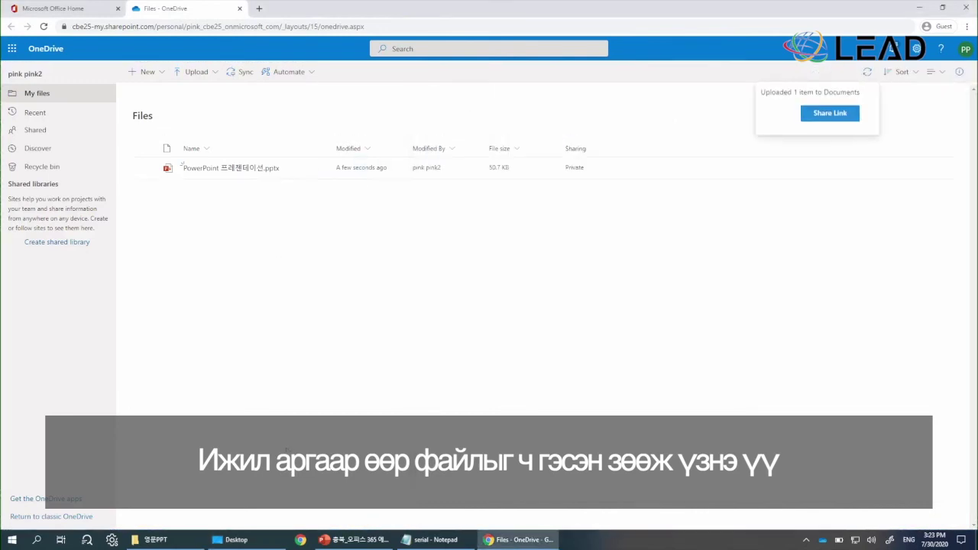
Step: Upload the Access database and Excel workbook together, then close the upload progress panel
click(236, 540)
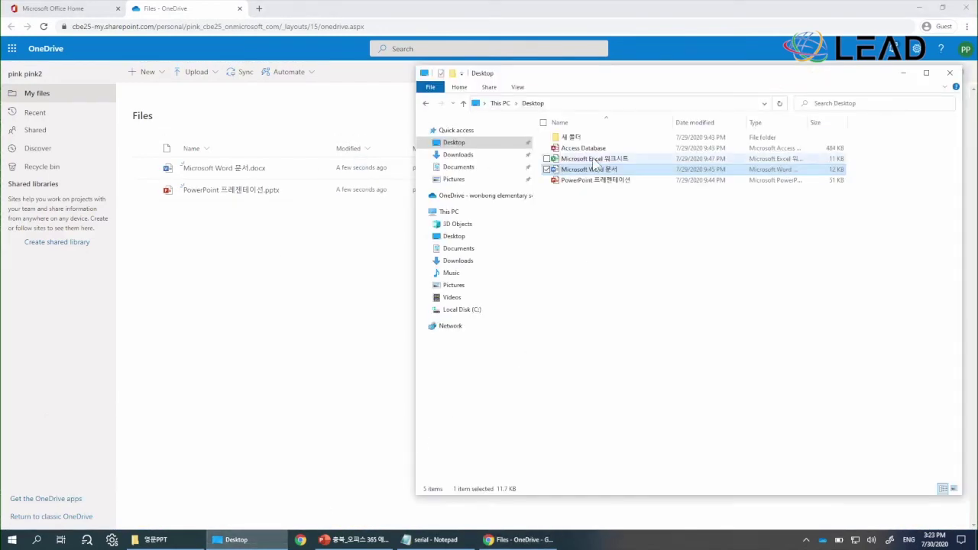
click(592, 148)
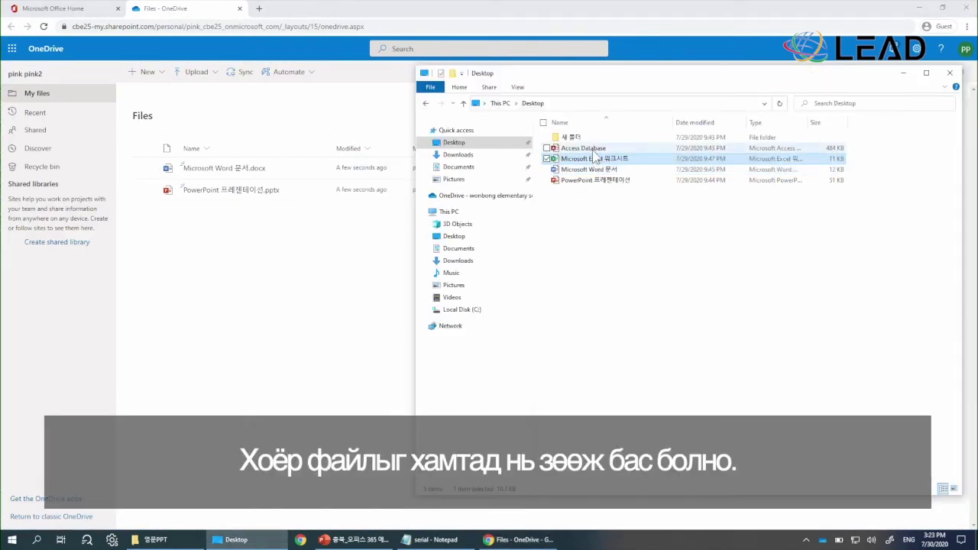
click(547, 158)
drag(572, 162, 251, 269)
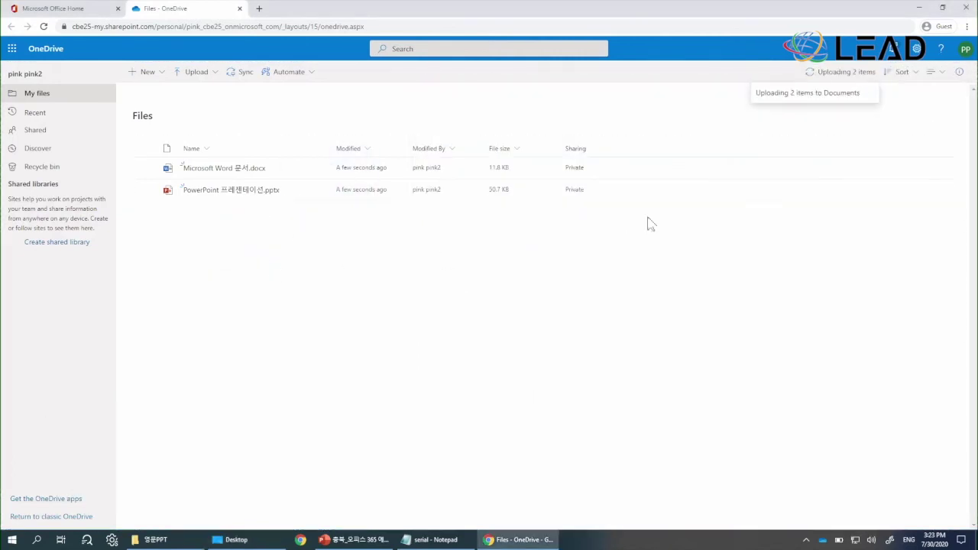
click(867, 70)
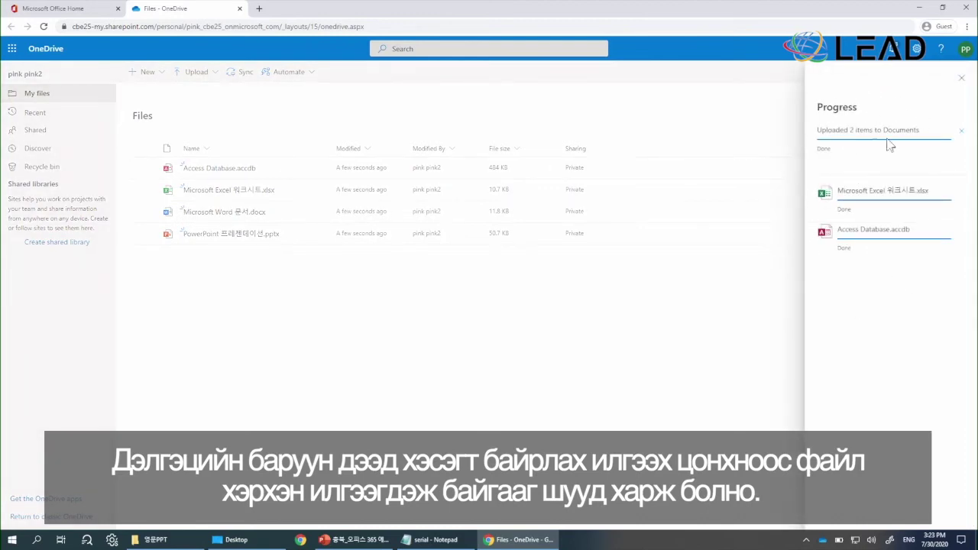
click(961, 78)
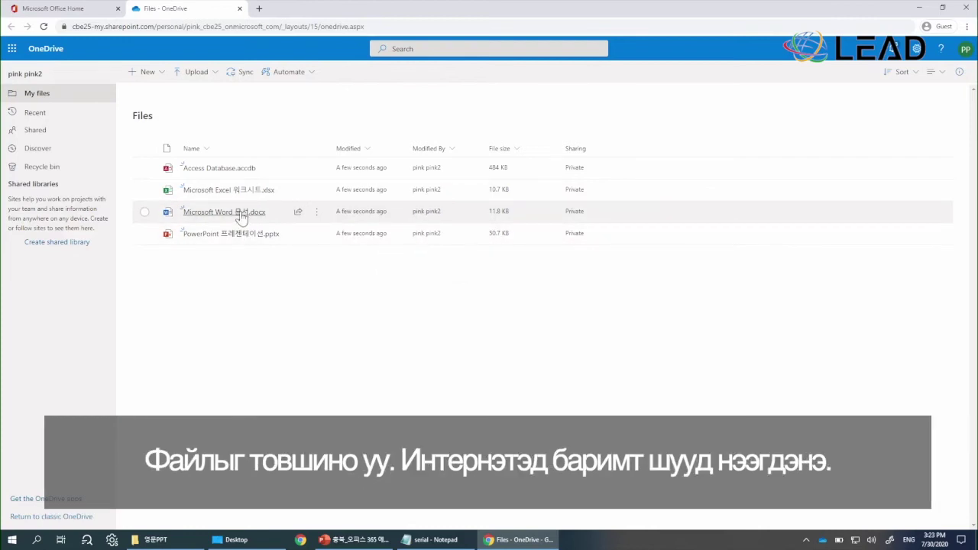
Step: Open the Word document and Excel workbook in separate tabs, dismissing the privacy notice
click(241, 213)
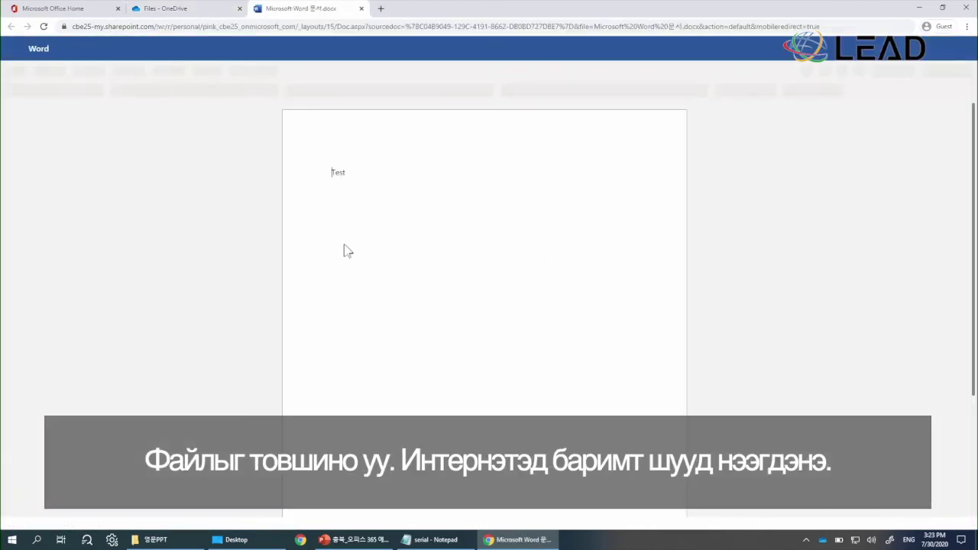
click(217, 11)
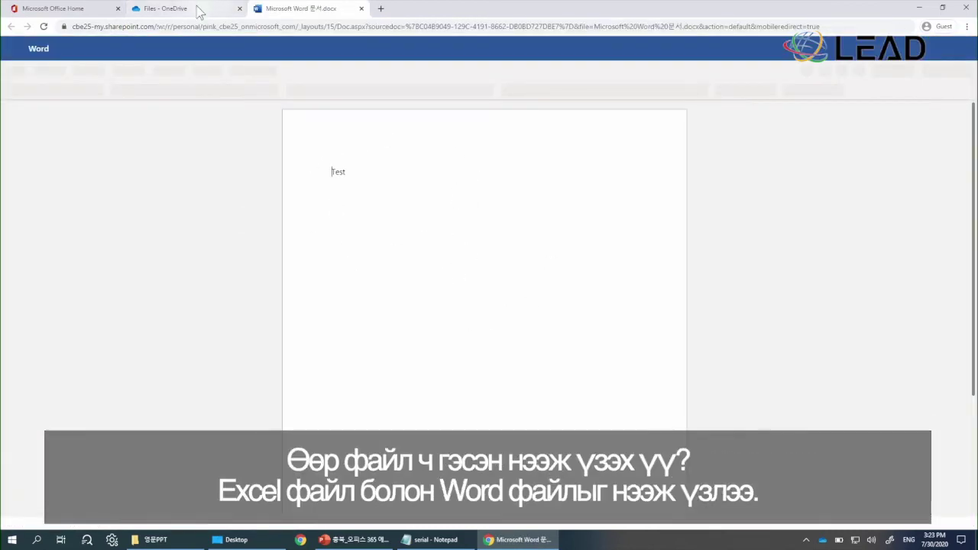
click(227, 191)
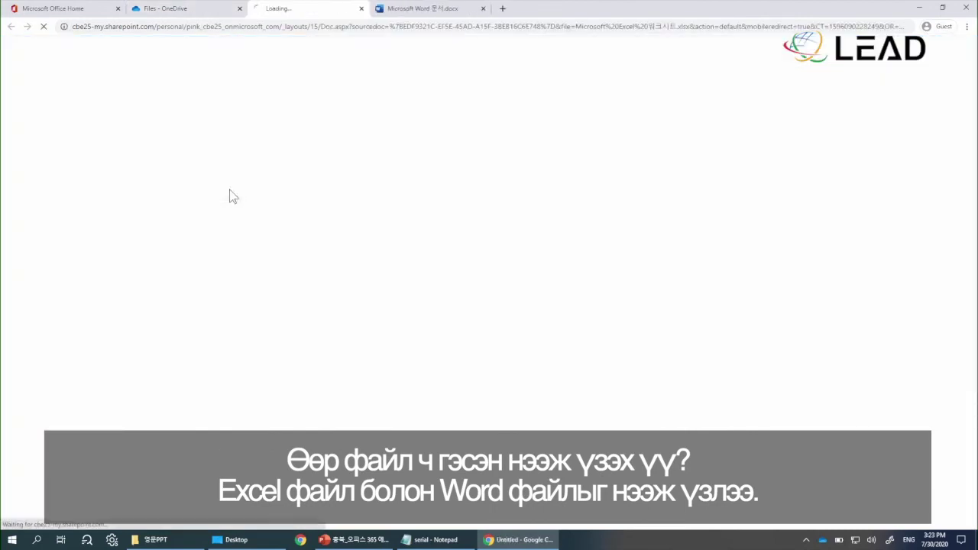
click(453, 11)
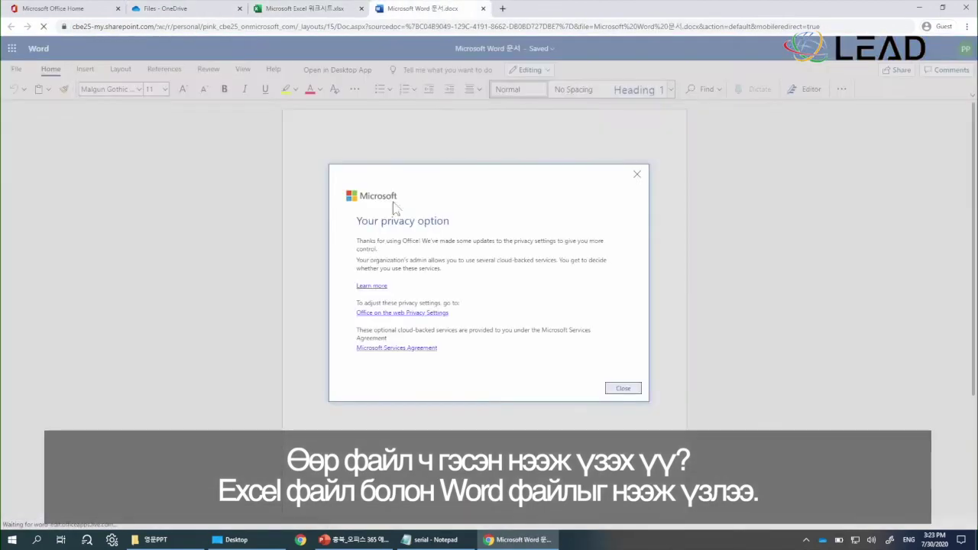
click(623, 388)
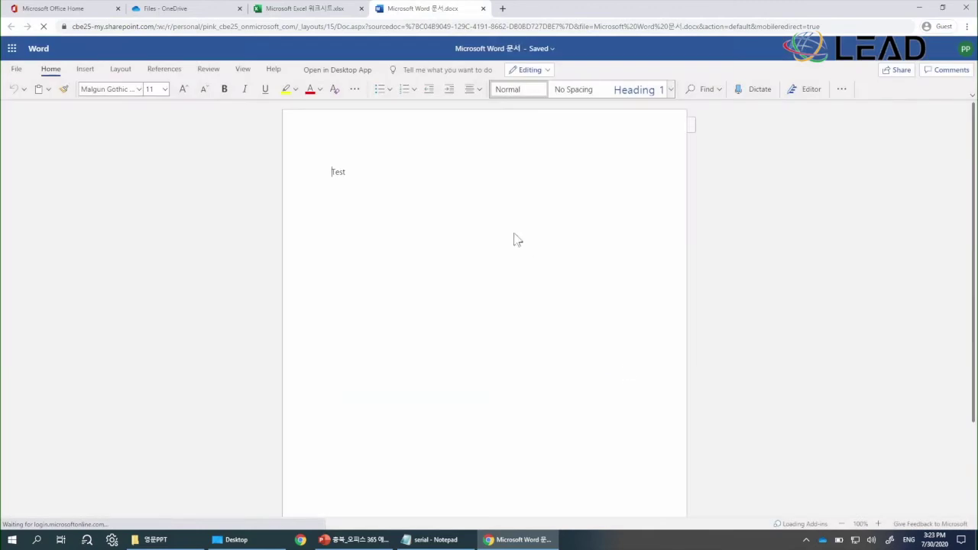
click(306, 10)
click(412, 9)
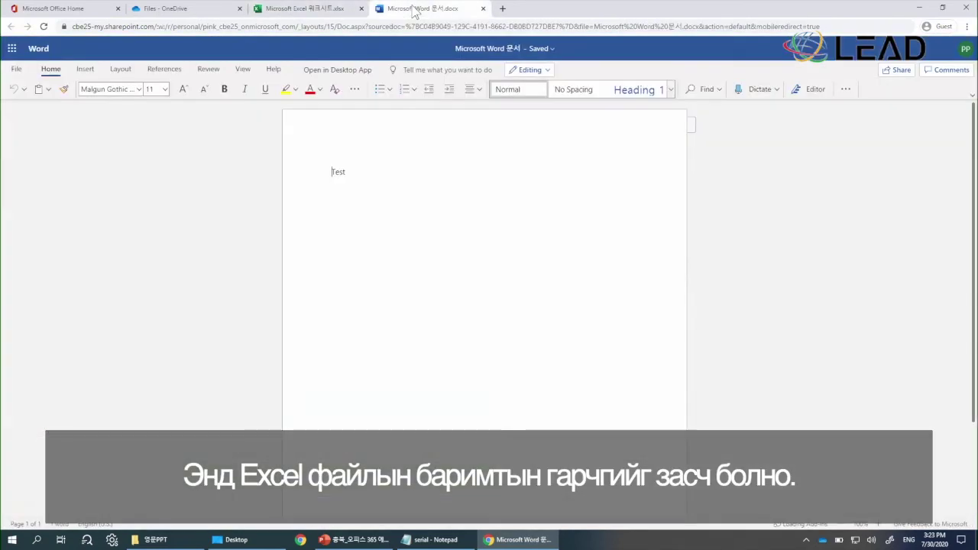
click(315, 12)
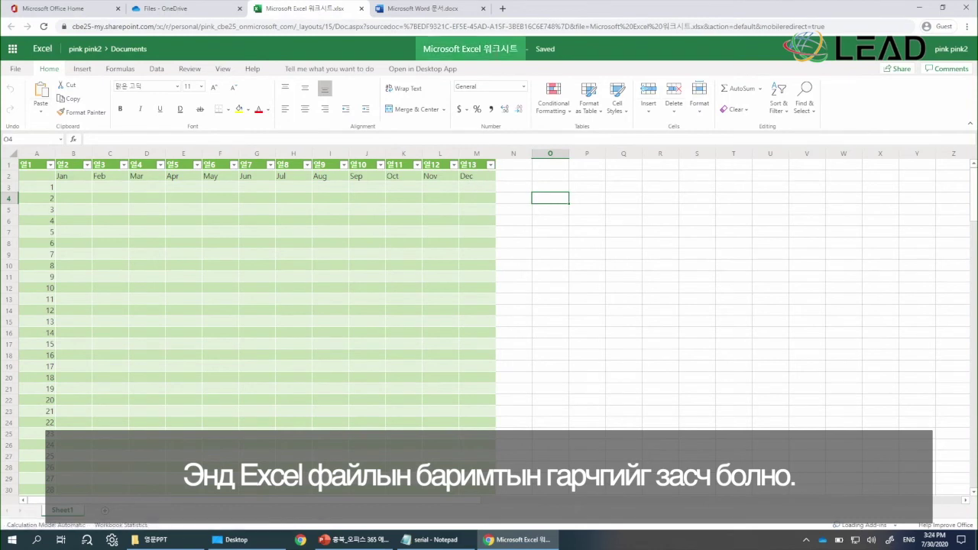
Step: Rename the Excel workbook to TEEST
click(496, 50)
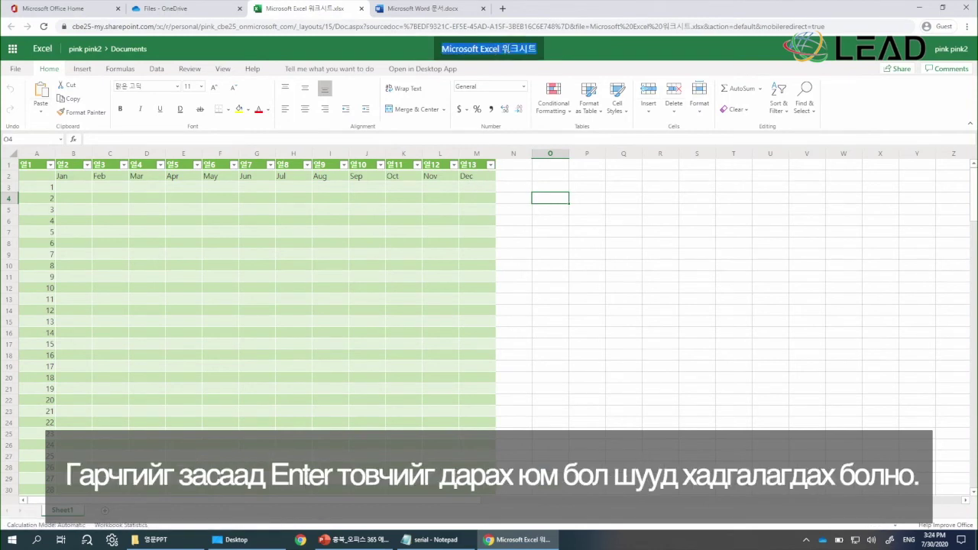
text(TEEST)
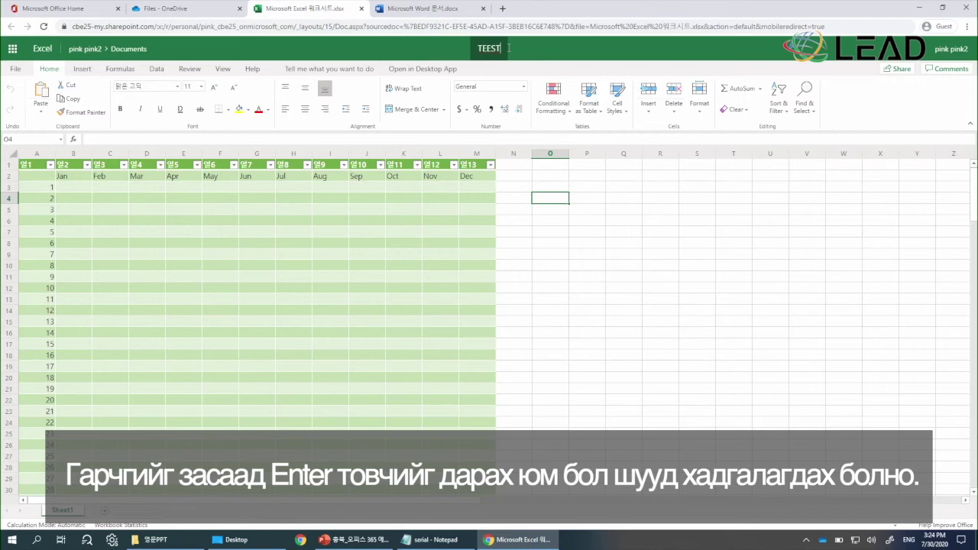
key(Return)
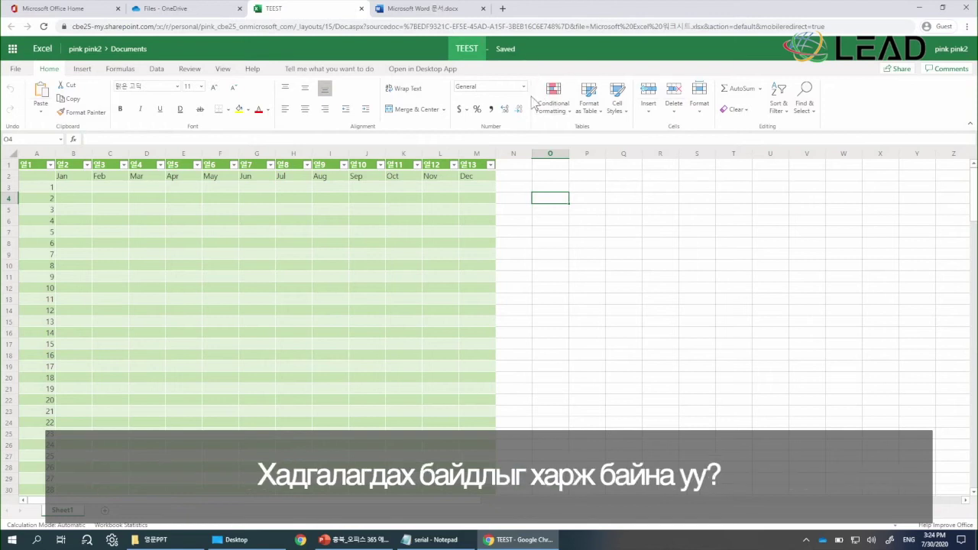
Step: Add a line reading 12344567 below Test in the Word document, then return to OneDrive's files
click(444, 10)
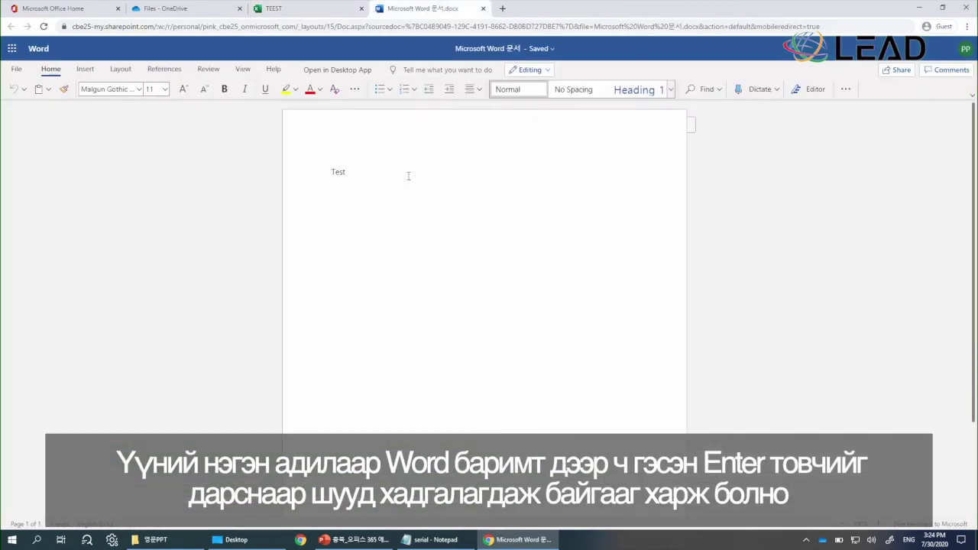
key(Return)
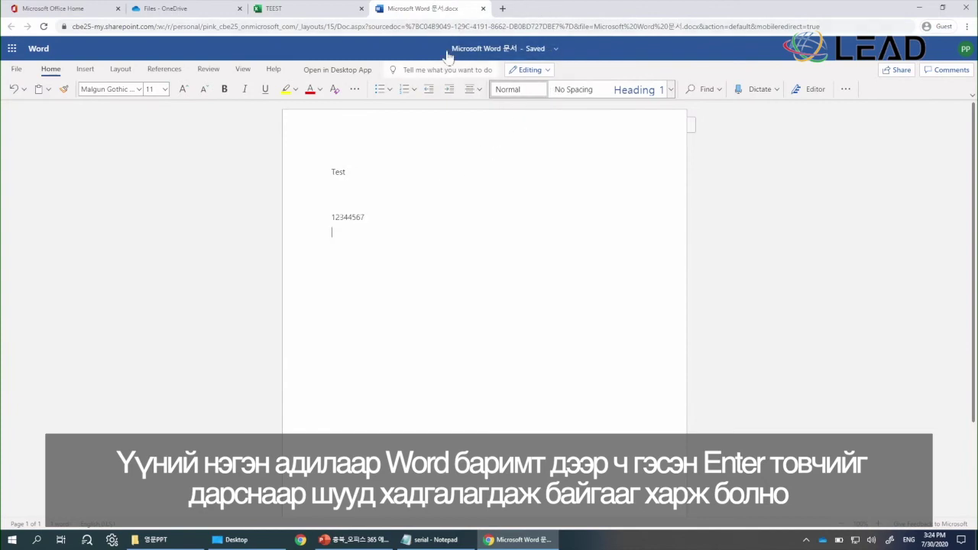
click(323, 11)
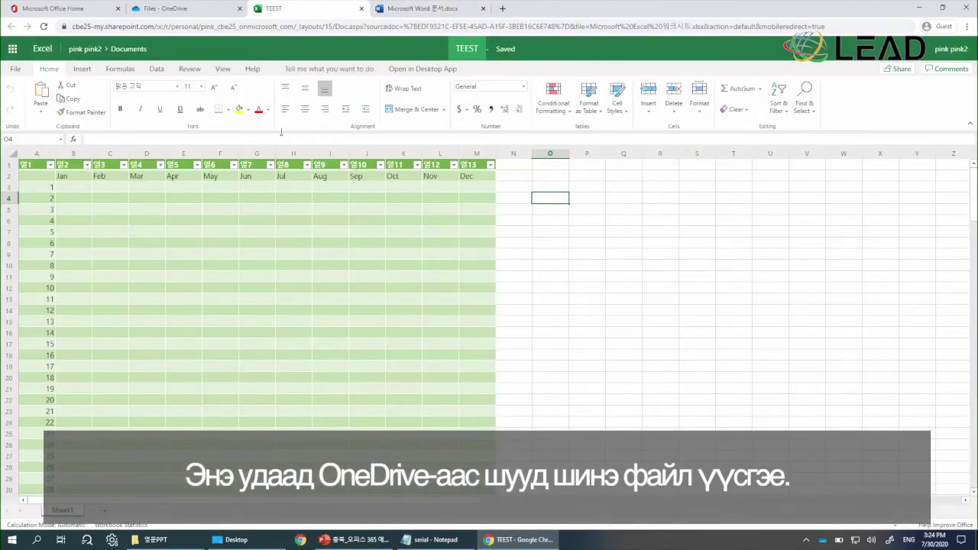
click(164, 8)
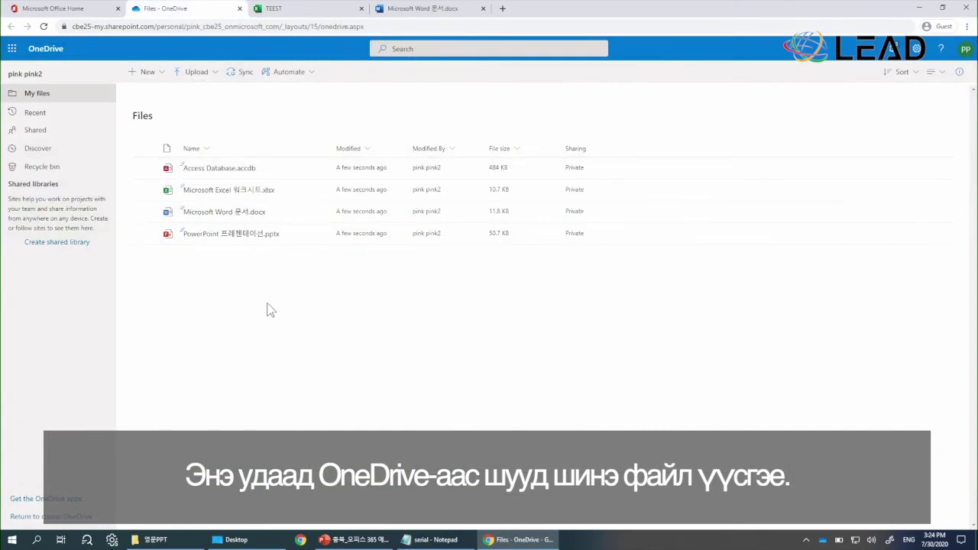
Step: Create a new OneNote notebook named test111 in My files
click(148, 74)
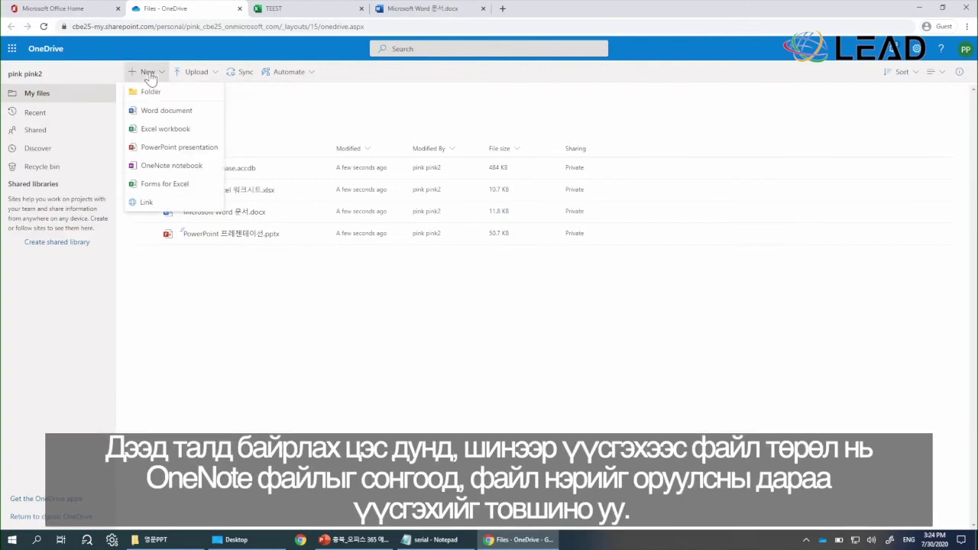
click(171, 166)
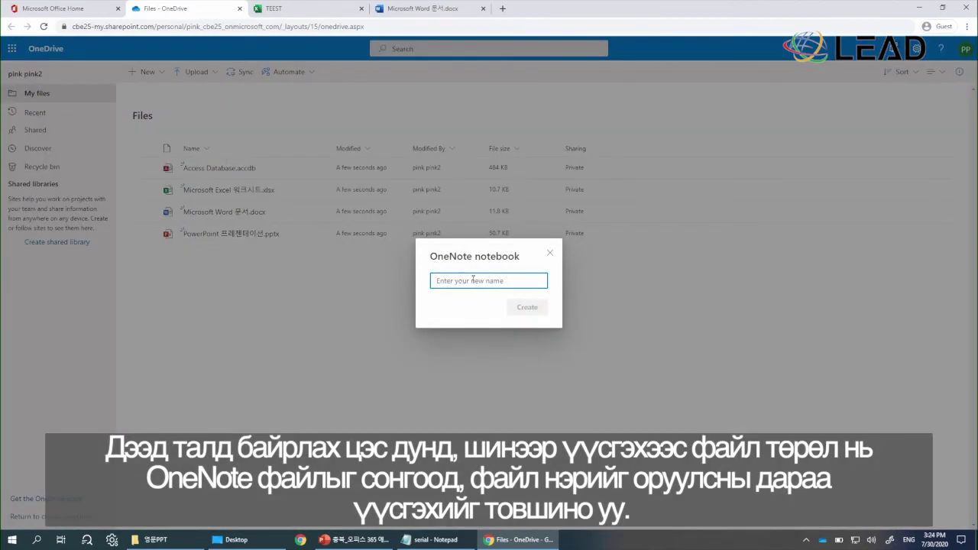
text(test111)
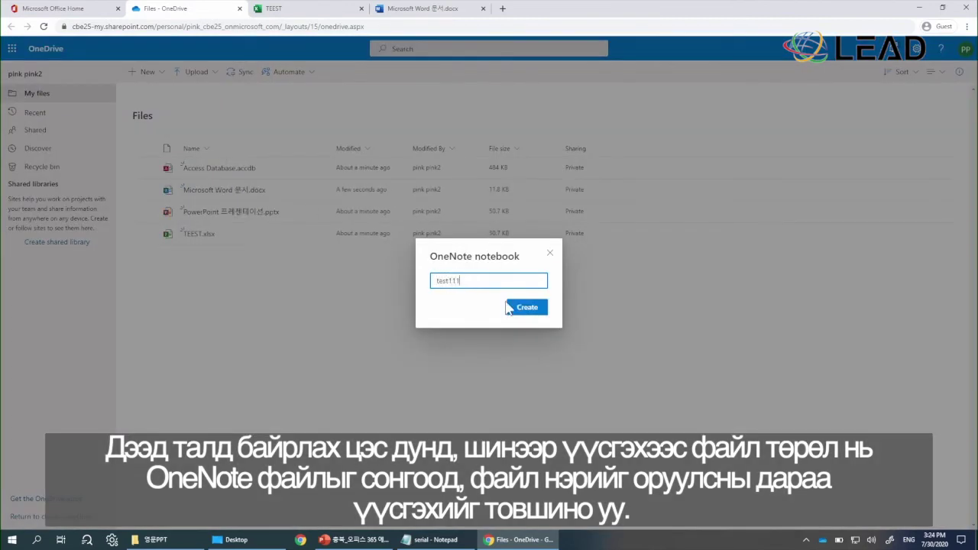
click(510, 307)
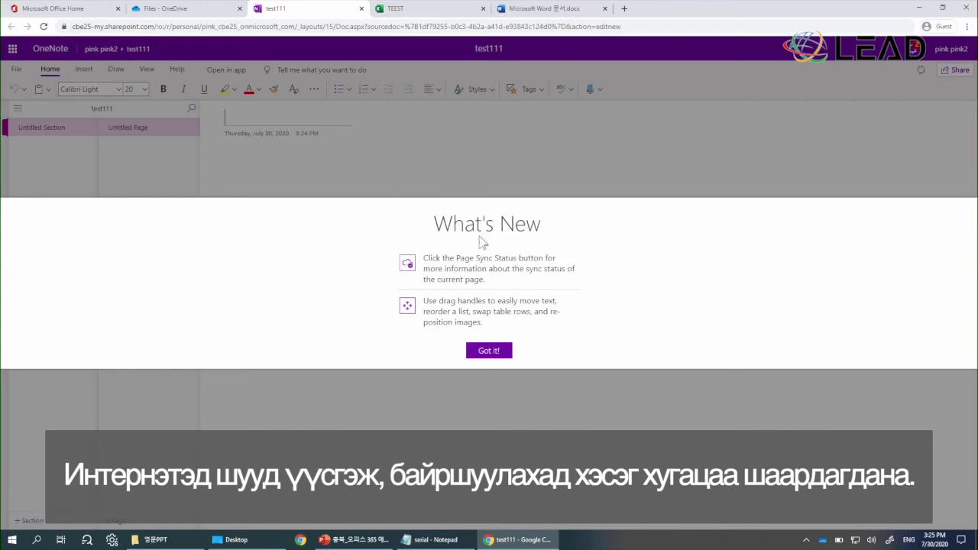
Step: Dismiss the What's New notice in test111 and return to the OneDrive file list
click(491, 352)
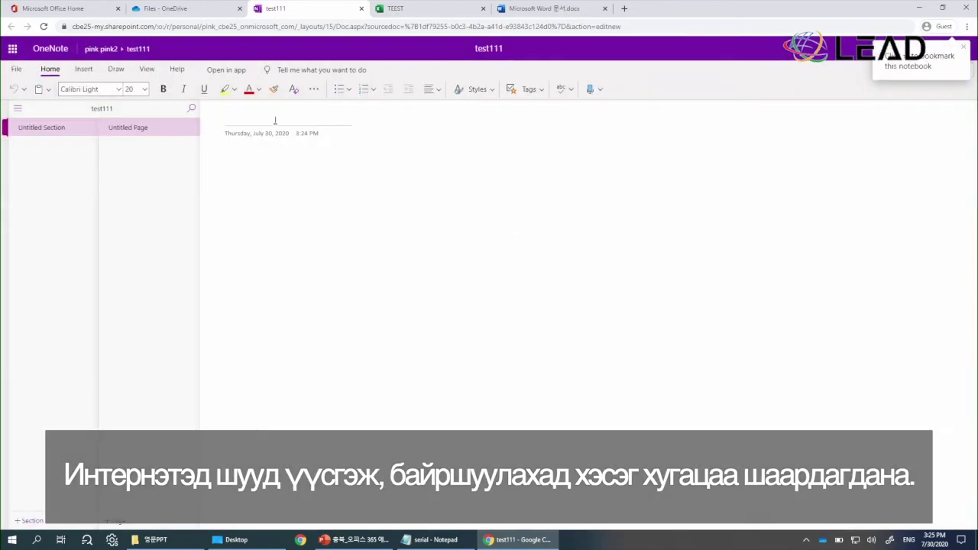
click(182, 12)
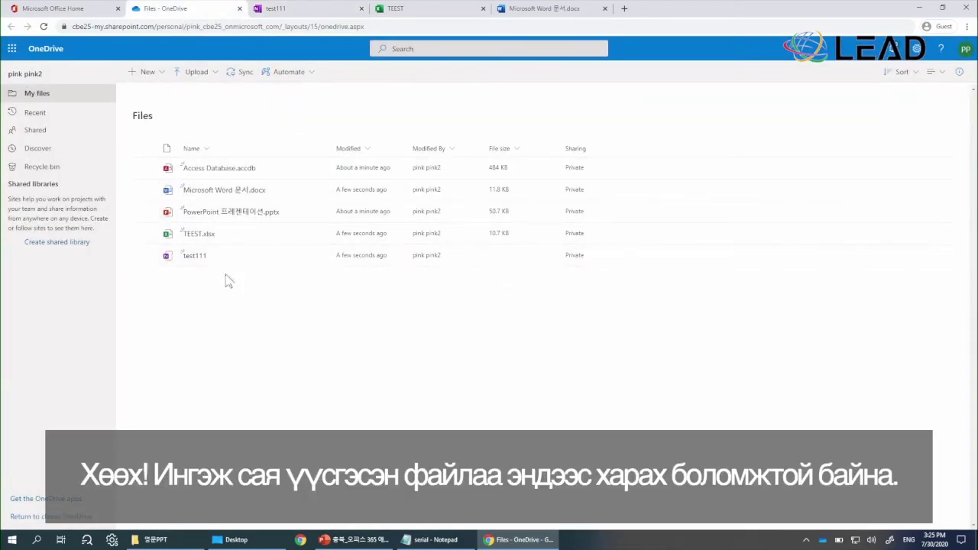
Step: Create a test123 folder and move Access Database.accdb and the test111 notebook into it
click(149, 74)
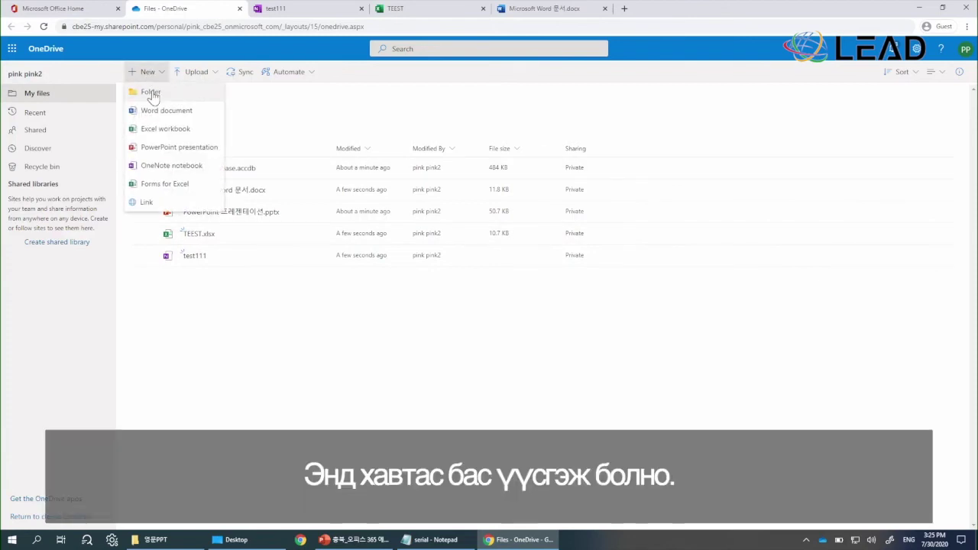
click(152, 93)
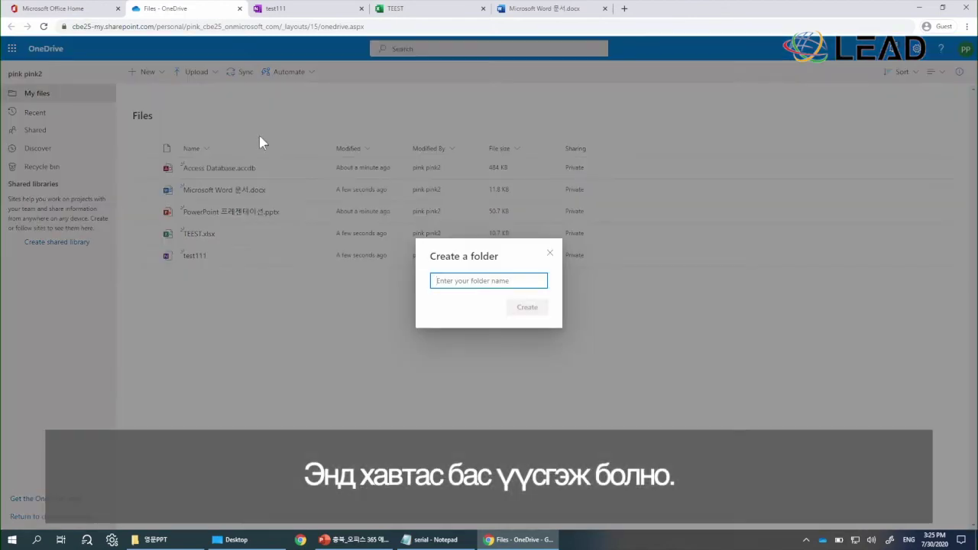
text(t)
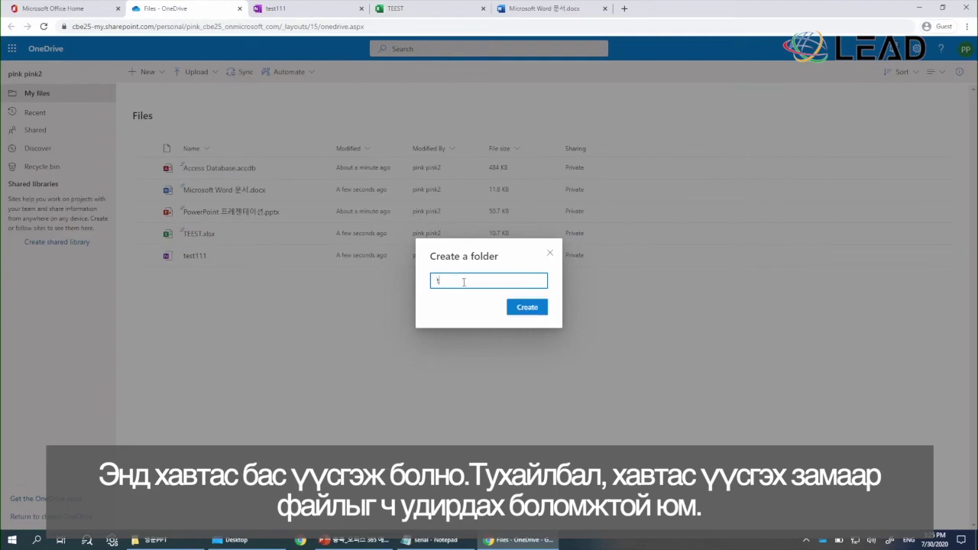
text(est123)
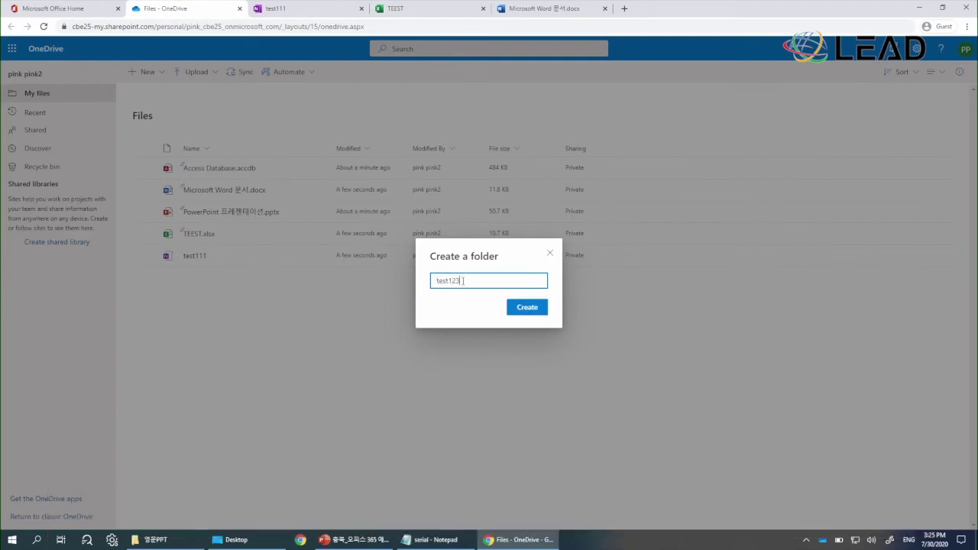
key(Return)
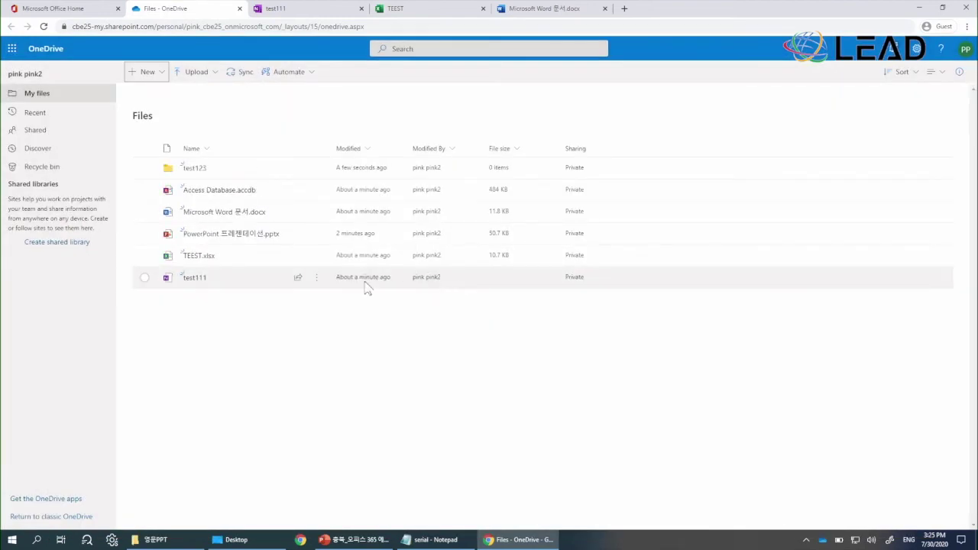
drag(188, 191, 213, 168)
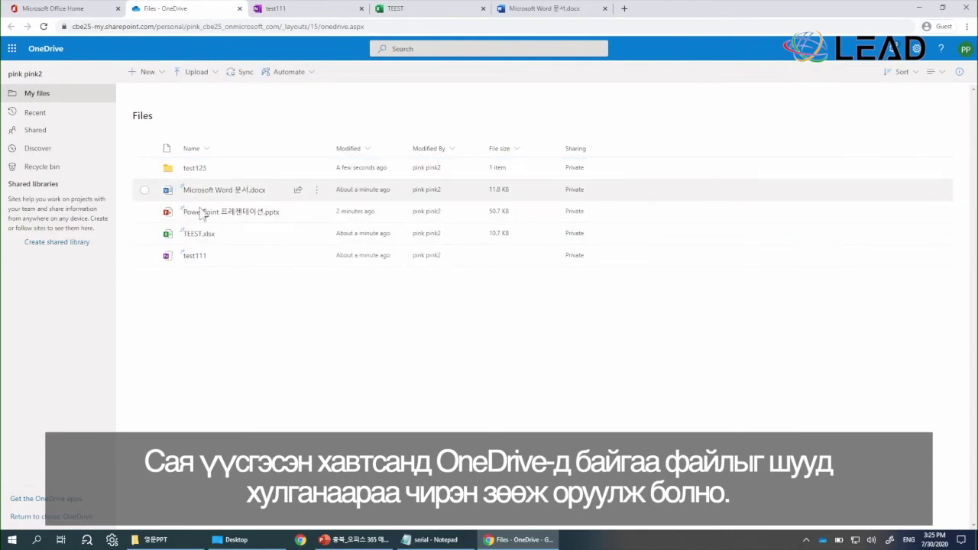
drag(193, 256, 197, 174)
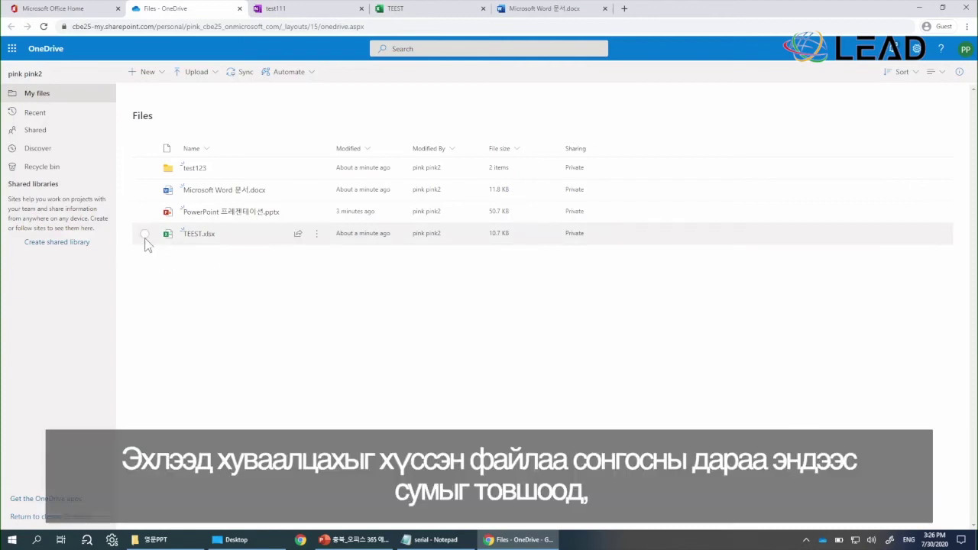
Step: Share TEEST.xlsx via an Anyone-with-the-link, editing-allowed link and copy the link
click(145, 236)
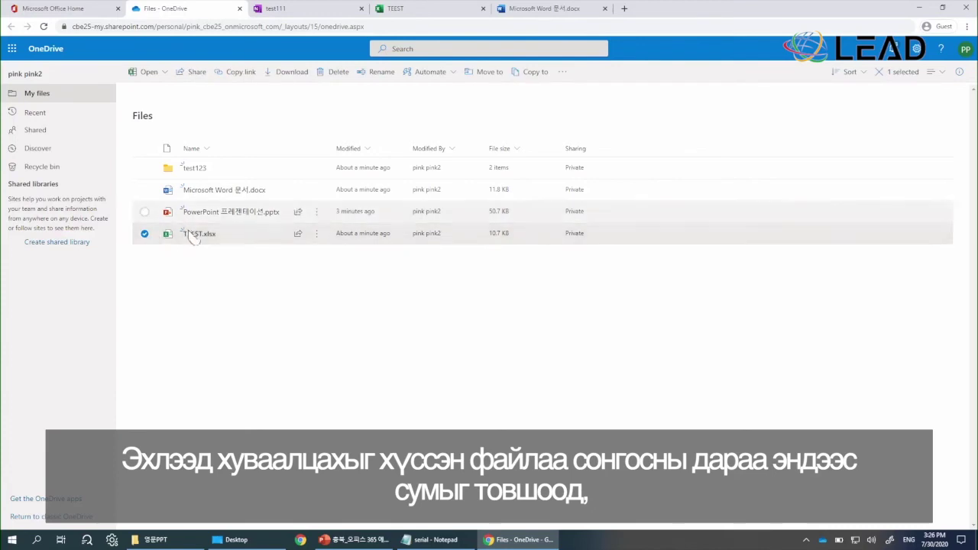
click(298, 234)
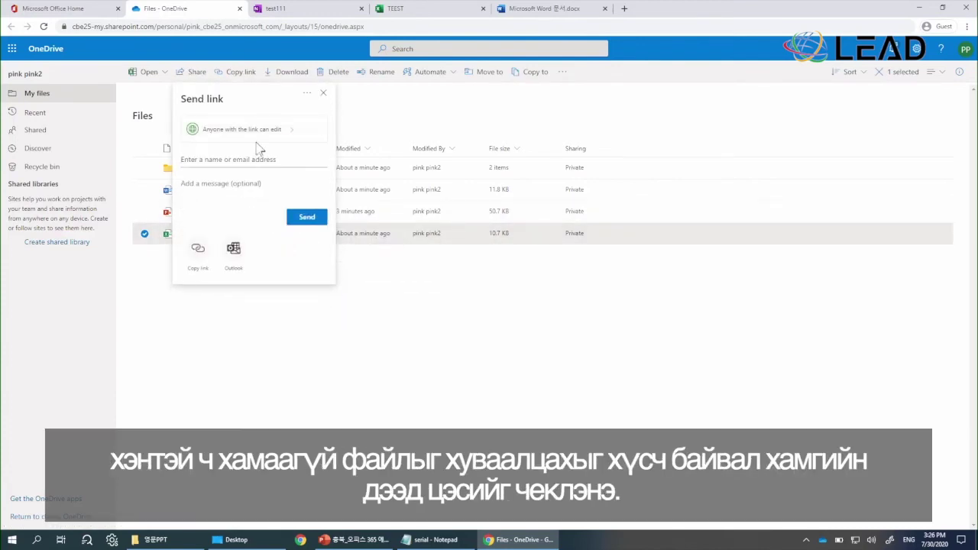
click(262, 132)
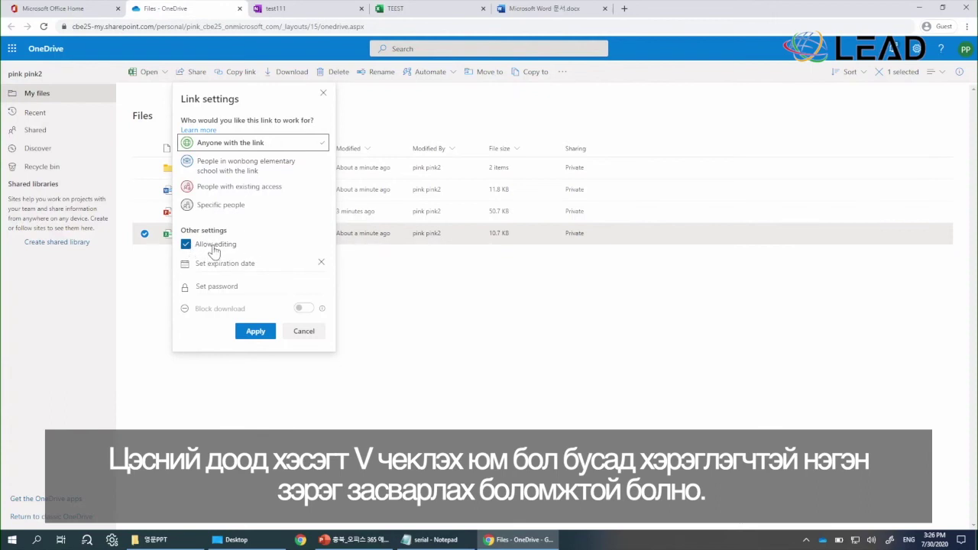
click(255, 333)
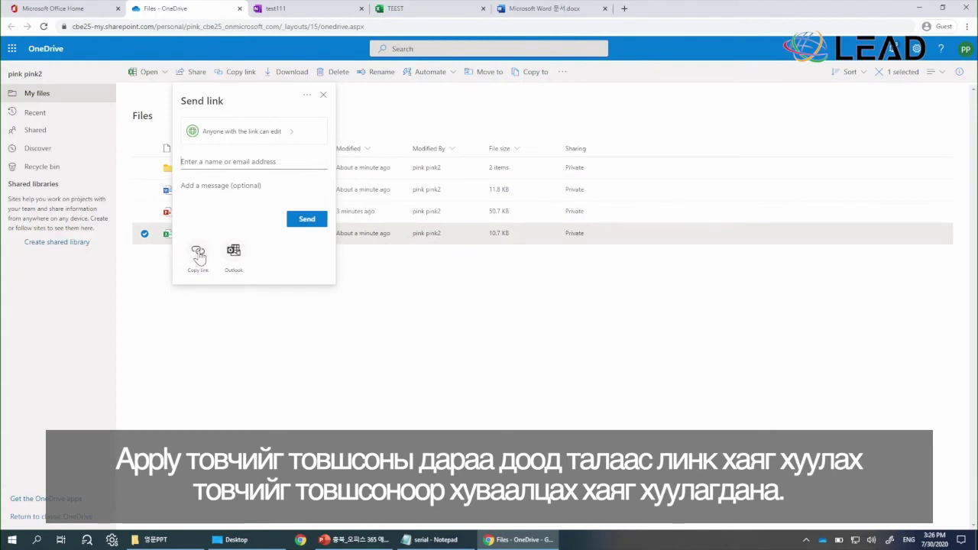
click(200, 257)
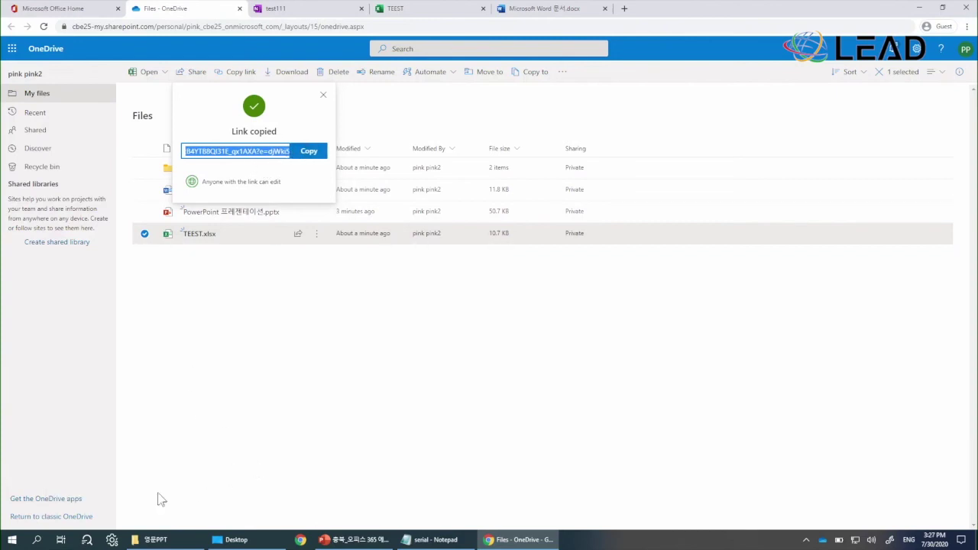
click(12, 540)
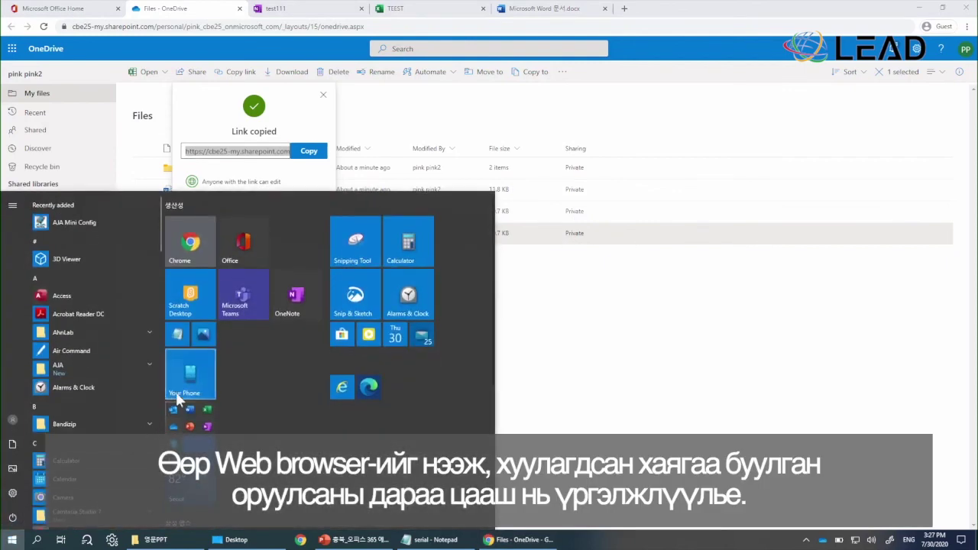
Step: Launch Microsoft Edge and paste-and-go the copied TEEST.xlsx sharing link
click(367, 385)
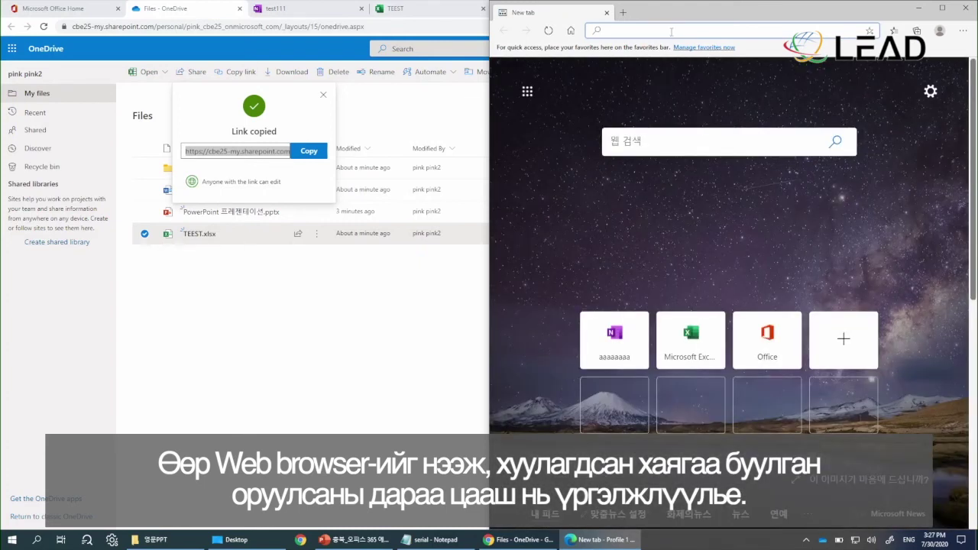
right_click(671, 31)
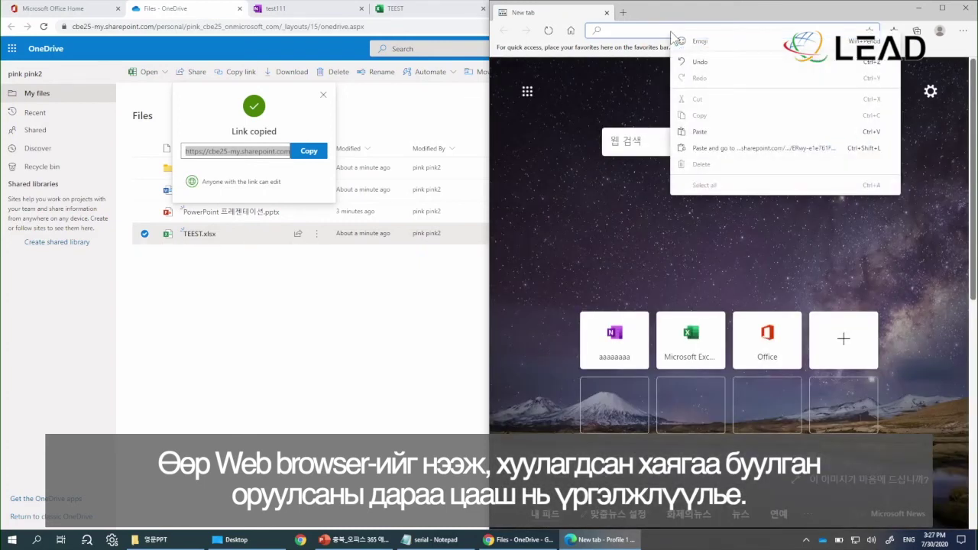
click(706, 151)
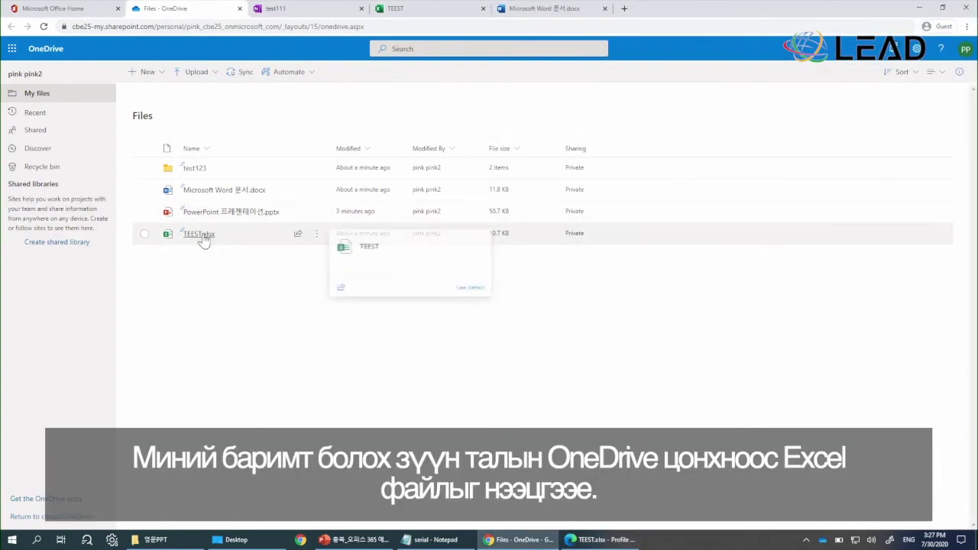
Step: Open TEEST.xlsx in Excel for the web in Chrome and select cell D7 in Edge
click(203, 234)
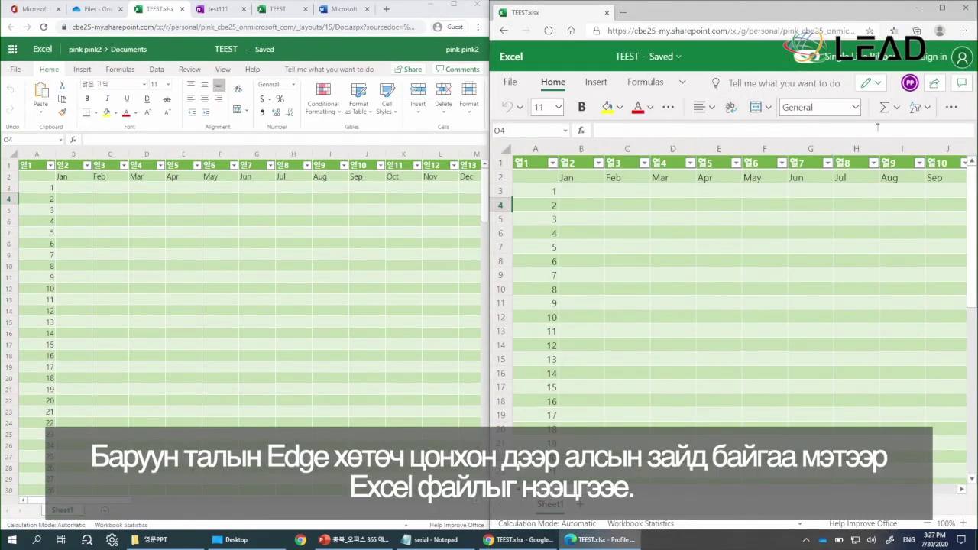
click(666, 249)
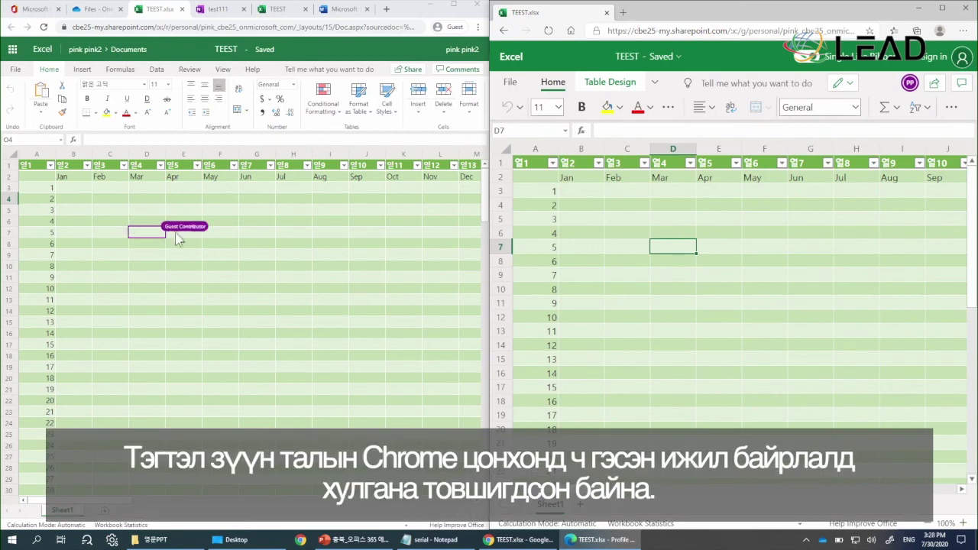
mouse_move(173, 233)
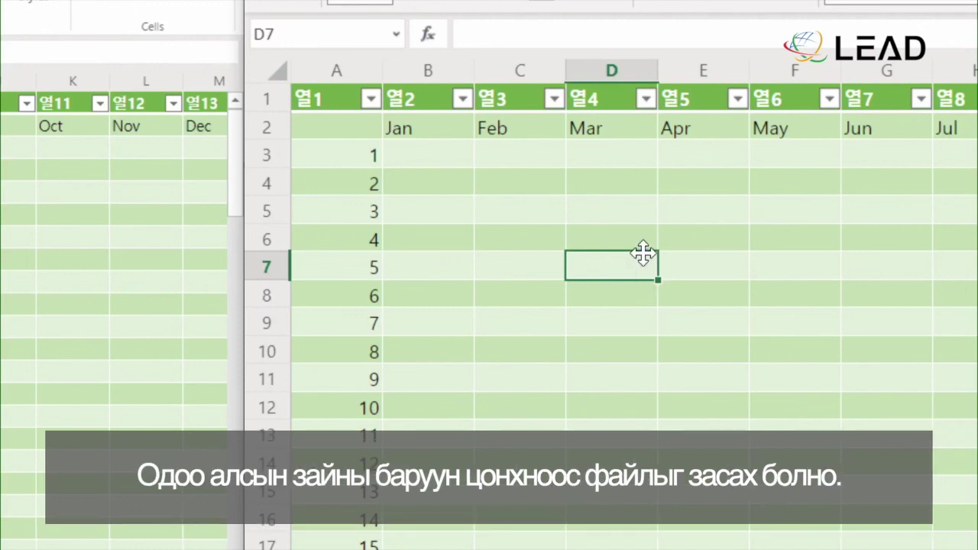
Step: Enter 1234567 in D7, fill it down to D15, and color D7:D15 red
text(1234567)
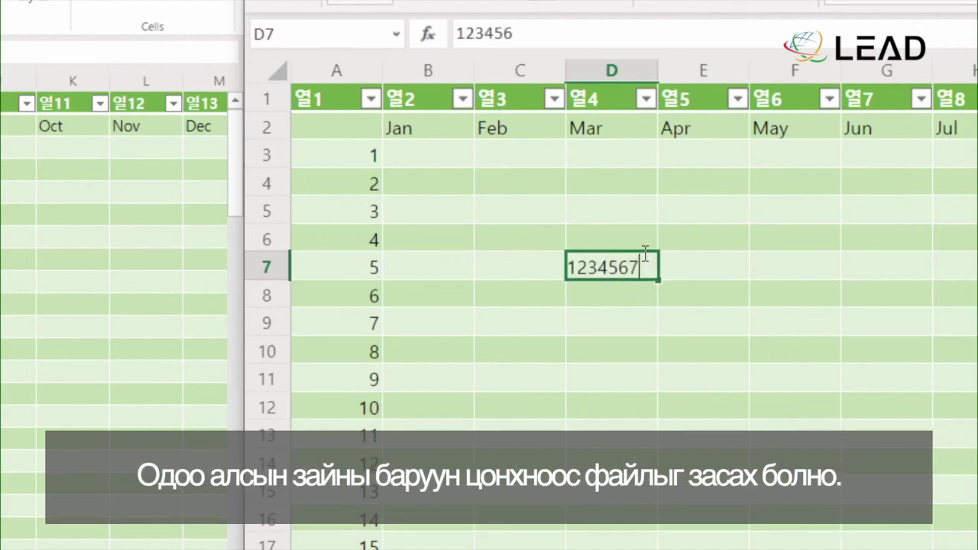
key(Return)
click(648, 269)
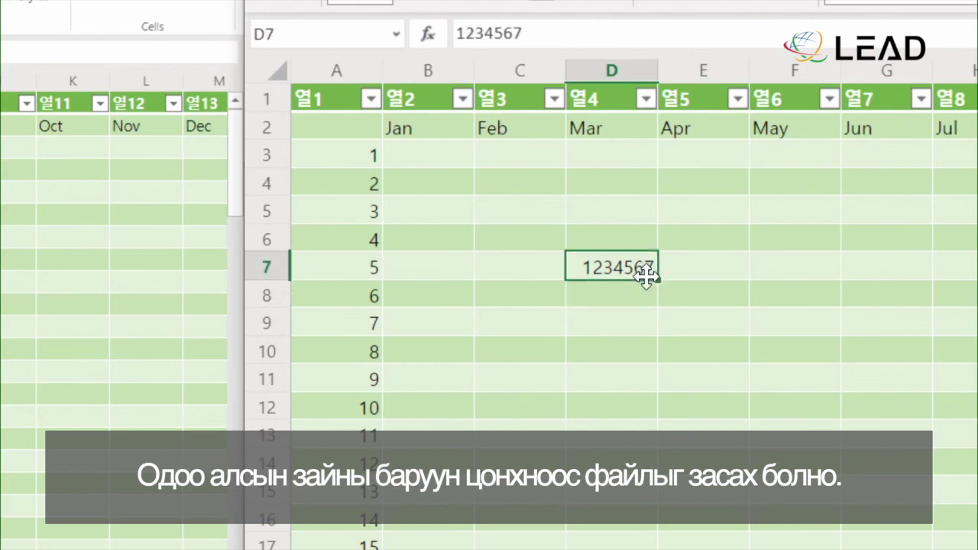
drag(651, 281, 646, 491)
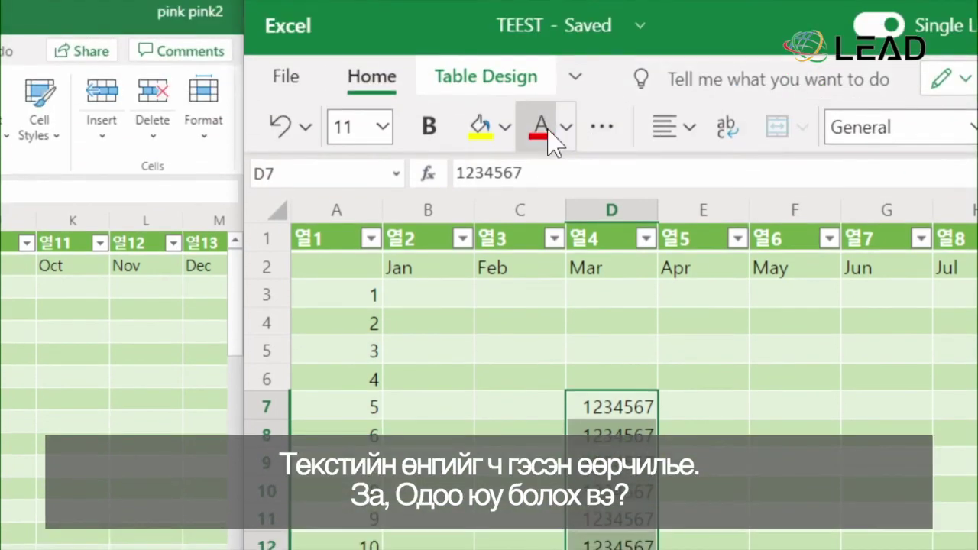
click(541, 102)
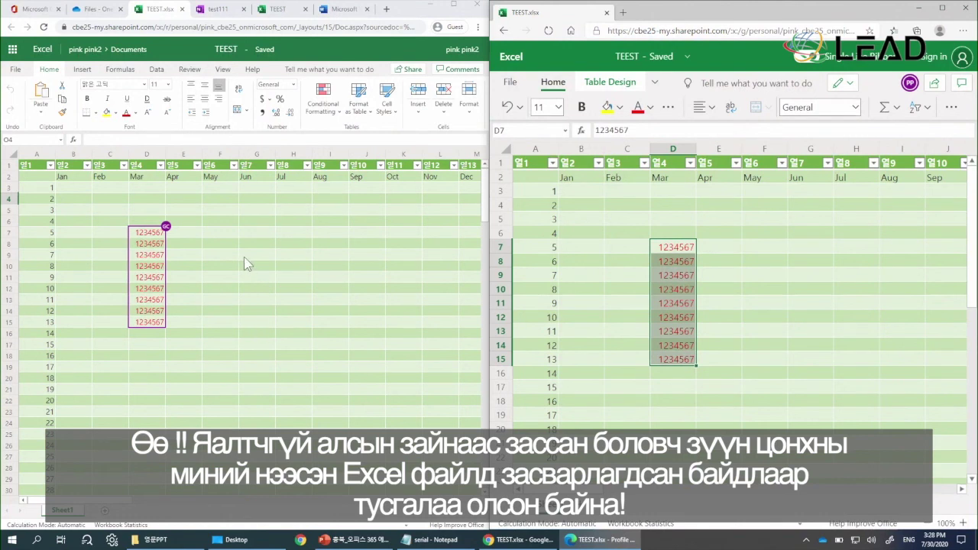
Step: Type short text entries into cells G10 through G13 in the owner's window
click(264, 266)
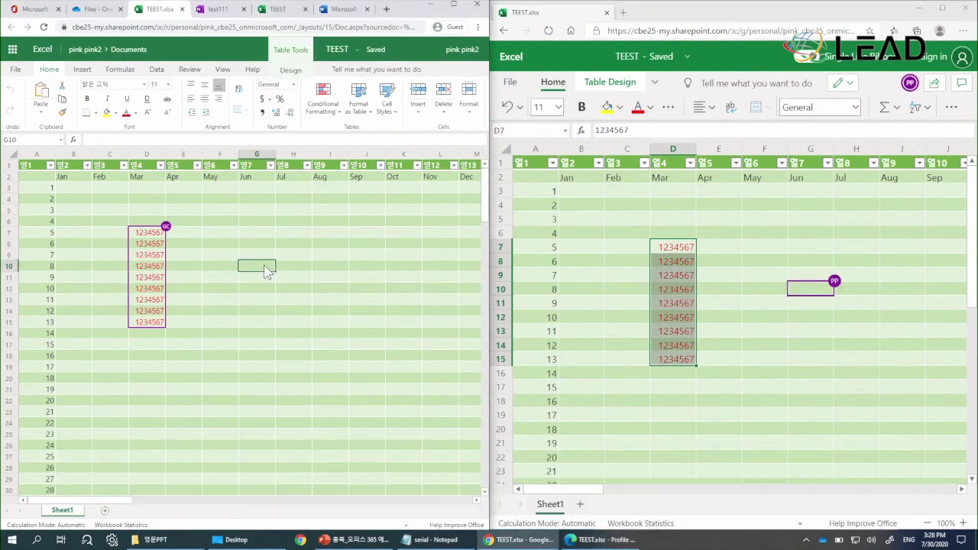
text(fkdjflkajdflakjldf)
key(Return)
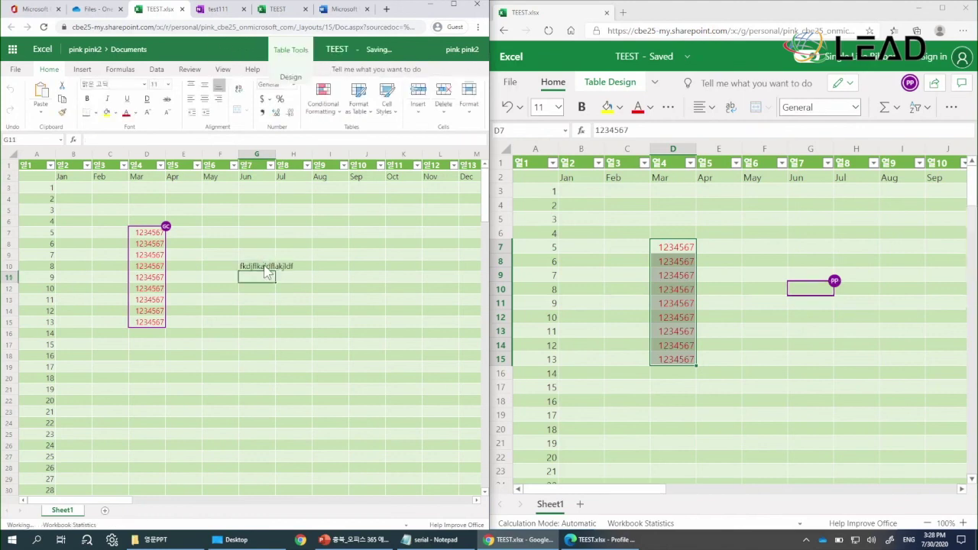
text(dkfjdlakjkl)
key(Return)
text(dajfkljalkdjf)
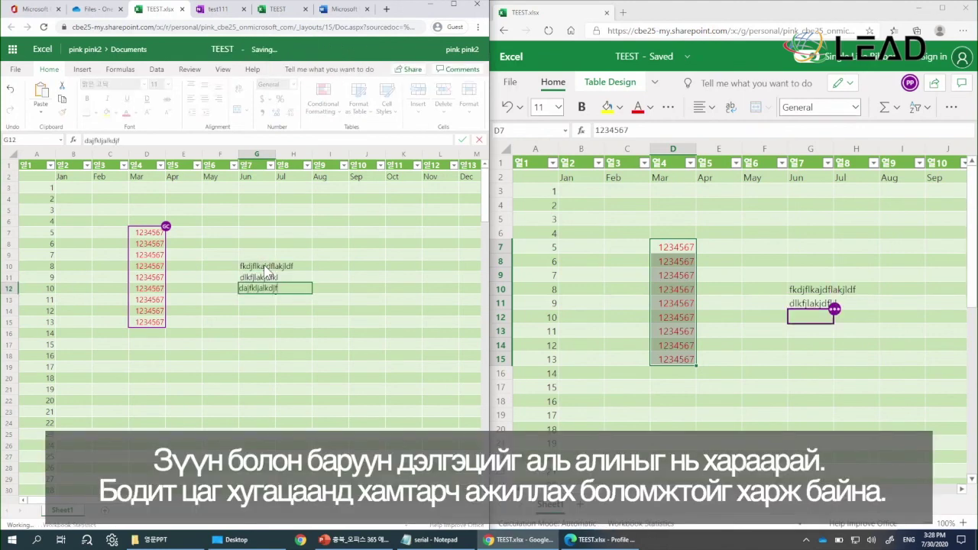
key(Return)
text(akldjflkajdf)
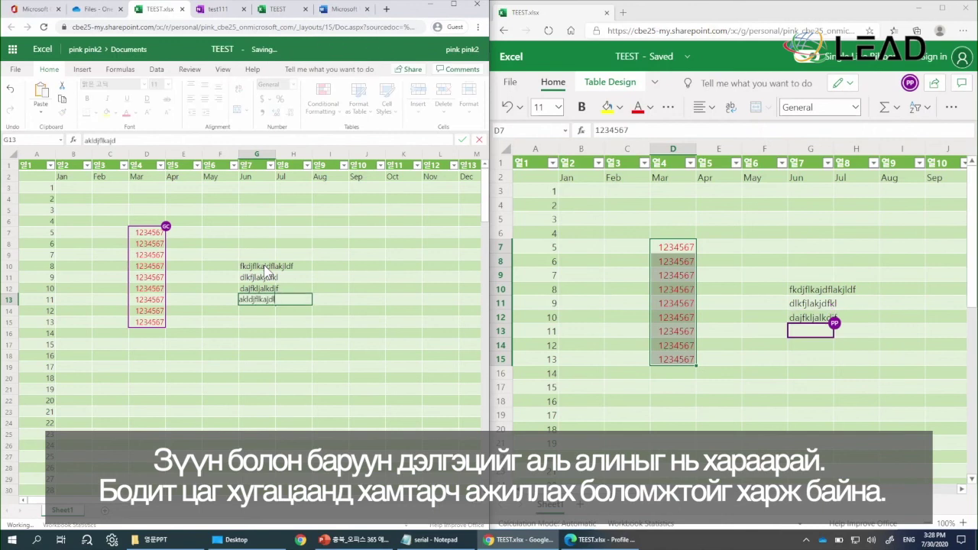
key(Return)
Step: Fill G14 and G15 with text, then shade G10:G15 yellow from the guest's window
text(alkdjflkajdf)
key(Return)
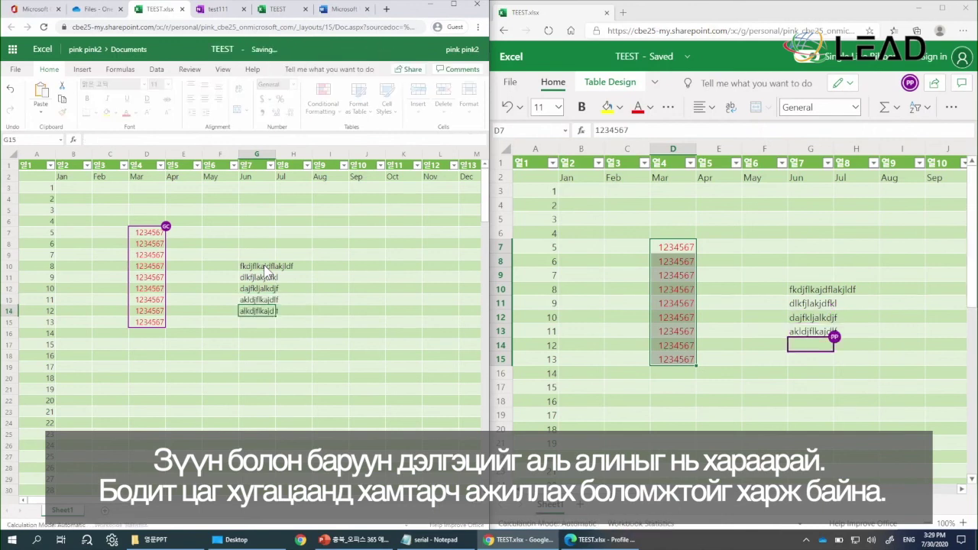
text(adfjkajdlfjal)
key(Return)
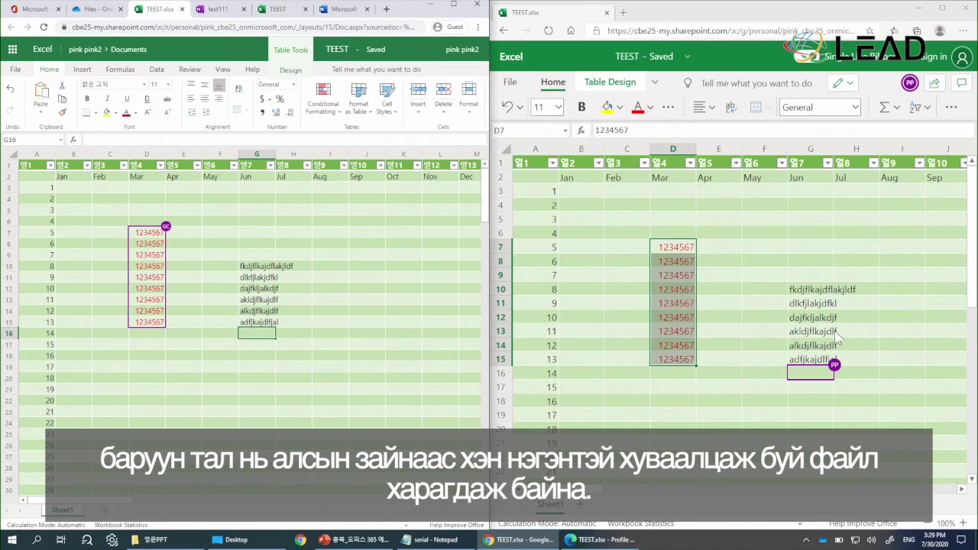
drag(817, 297, 814, 359)
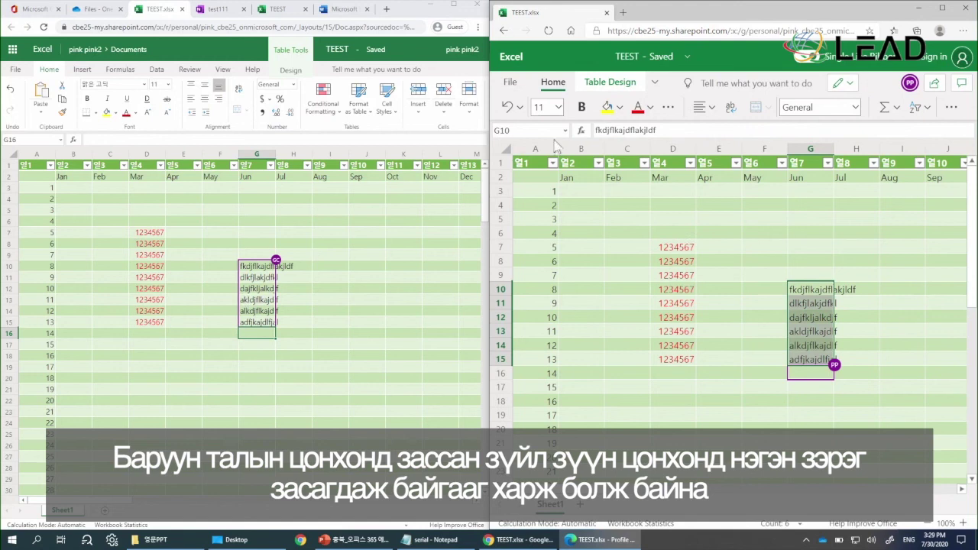
click(608, 107)
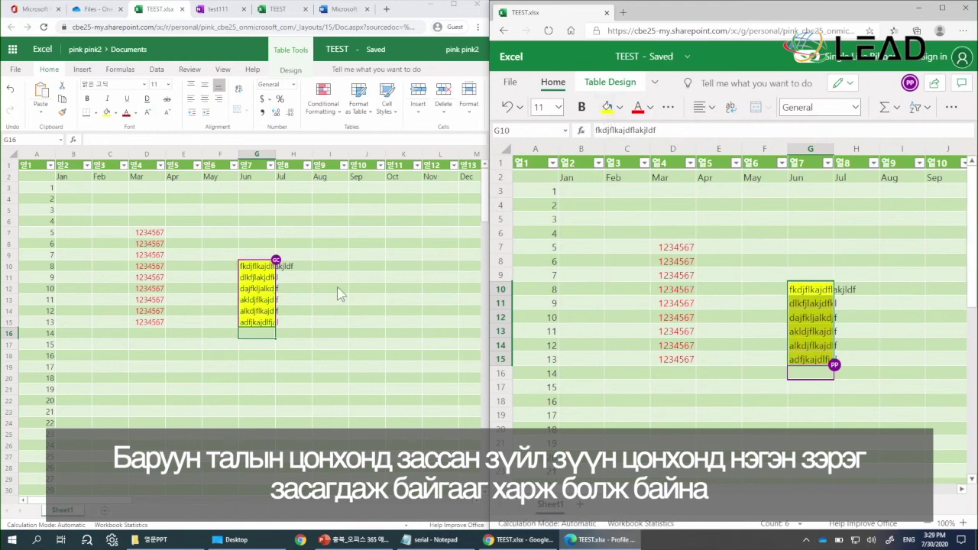